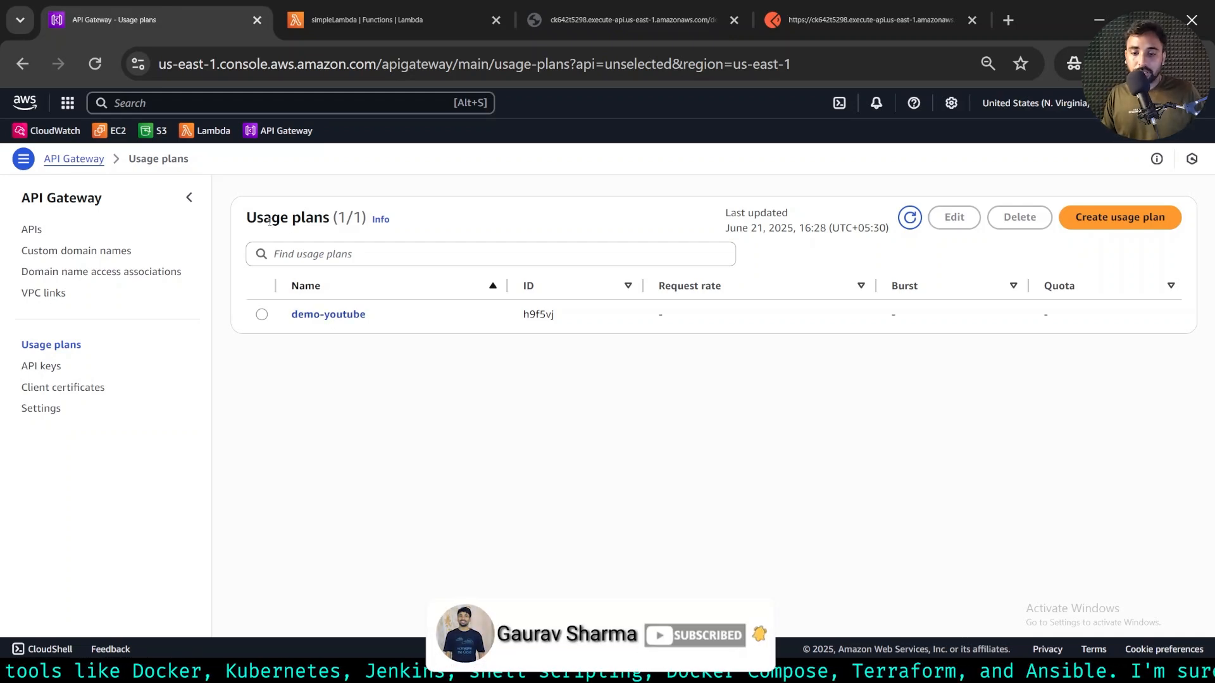
- Open the demo-youtube usage plan for editing and turn on its quota
left_click_drag(241, 222, 326, 225)
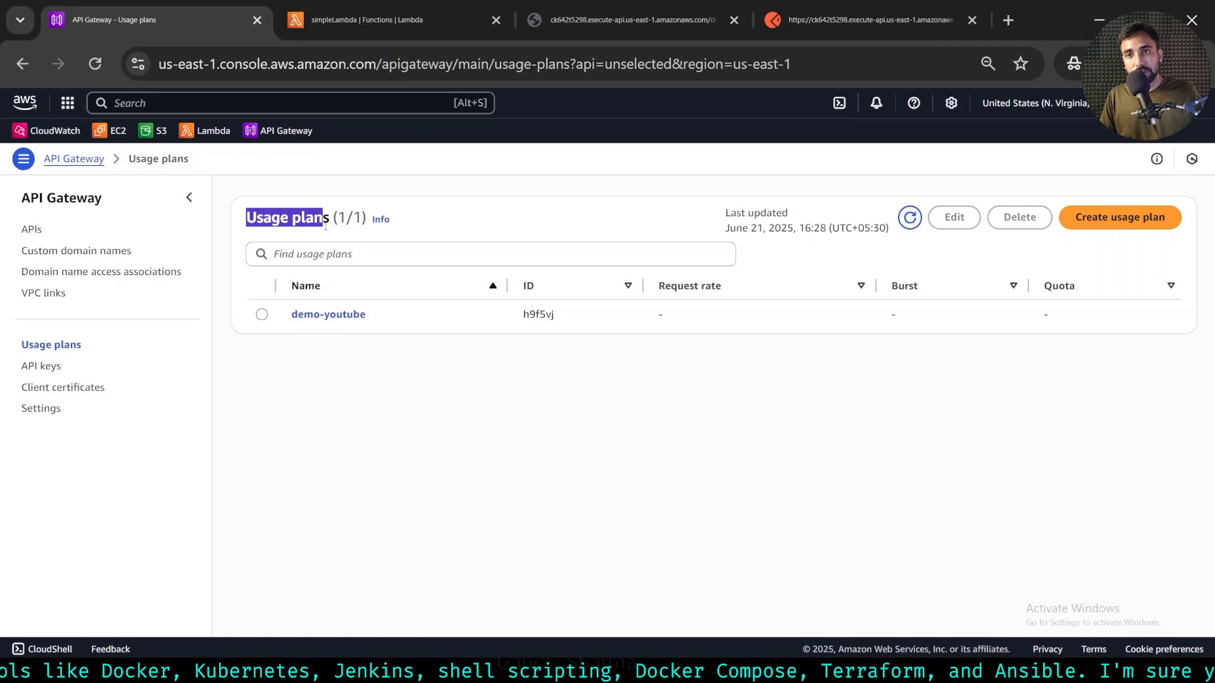
left_click(335, 316)
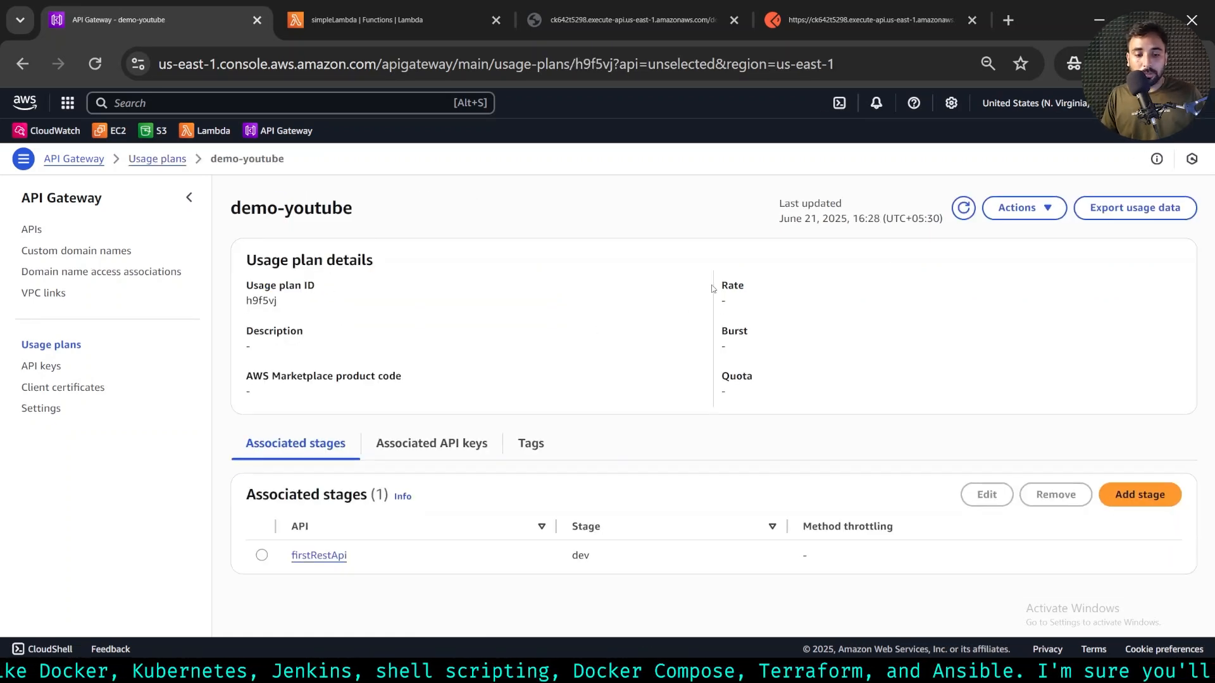
left_click_drag(712, 289, 777, 387)
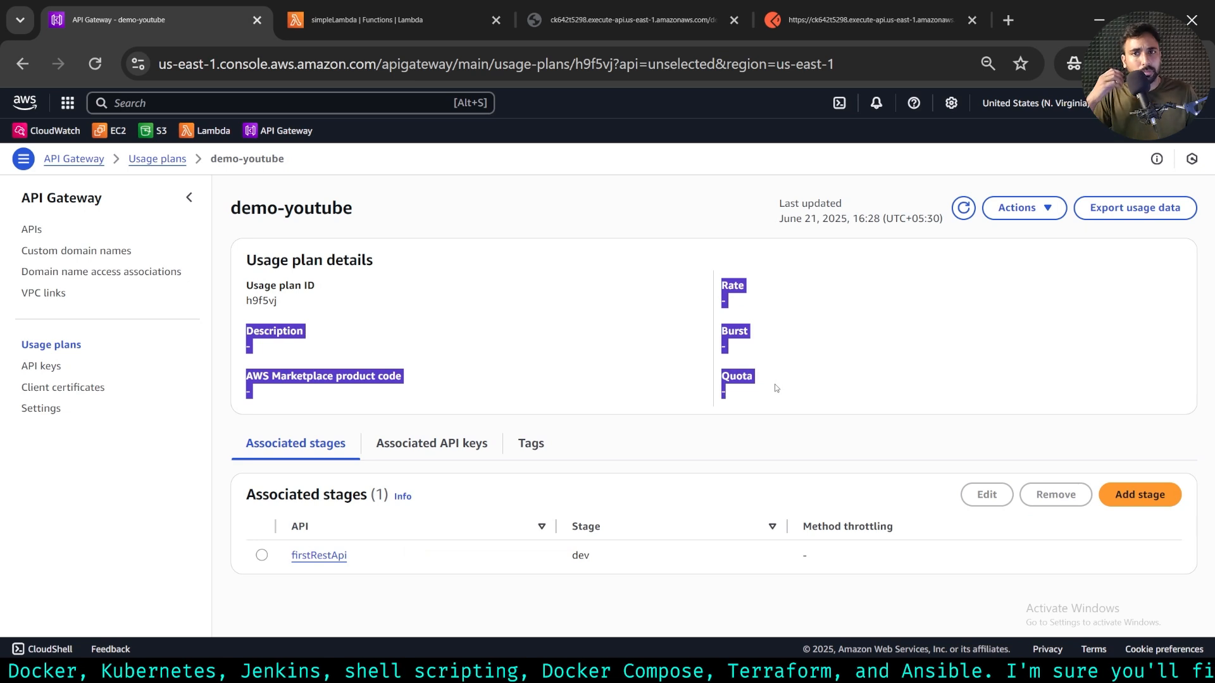
left_click(1037, 215)
left_click(1033, 236)
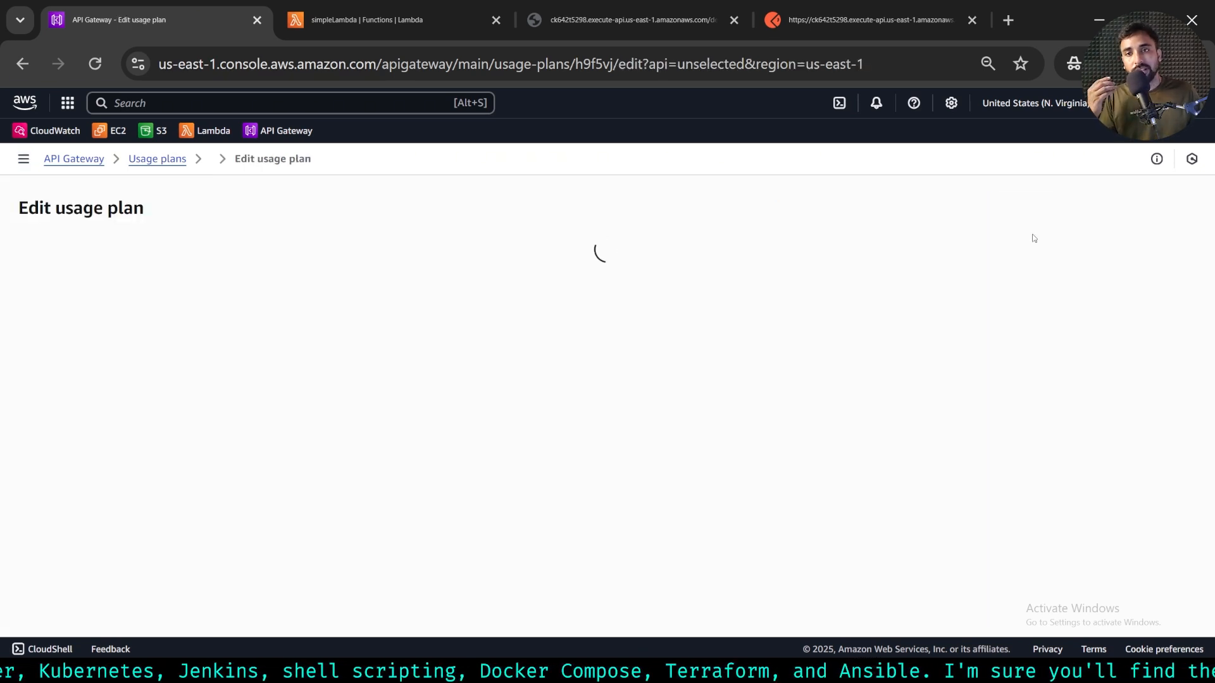
left_click(44, 485)
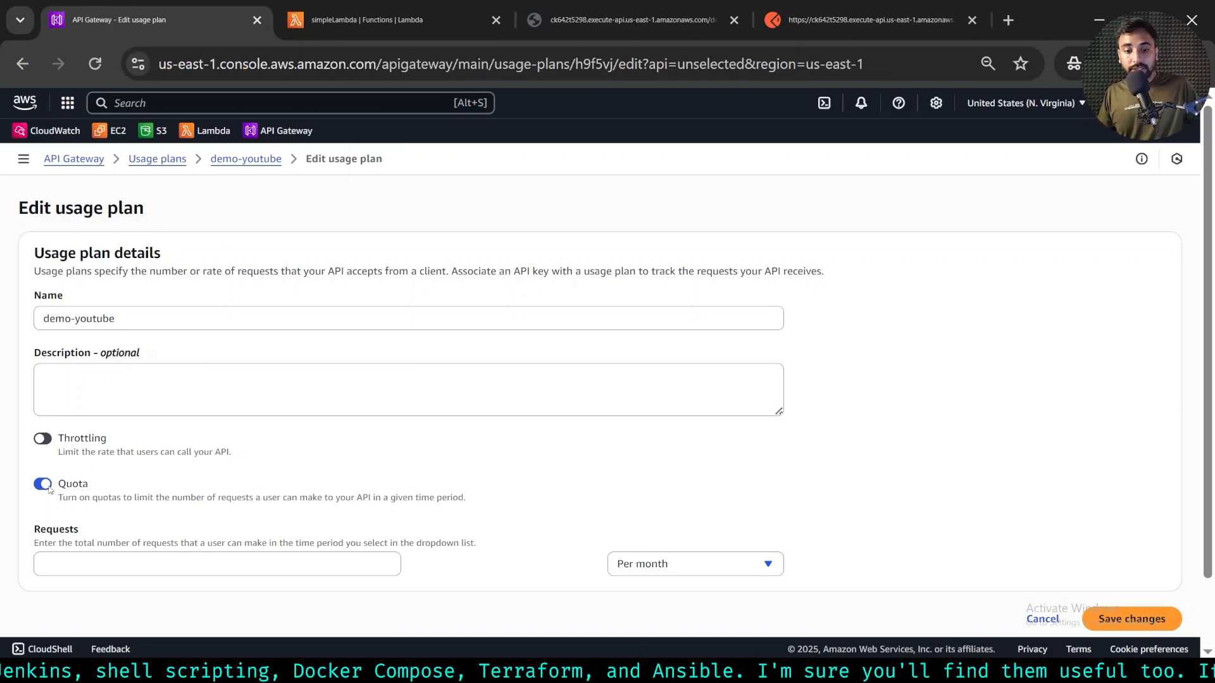
- Check the x-api-key header in the Postman request, and set the usage plan's quota to 10 requests per month
left_click(808, 27)
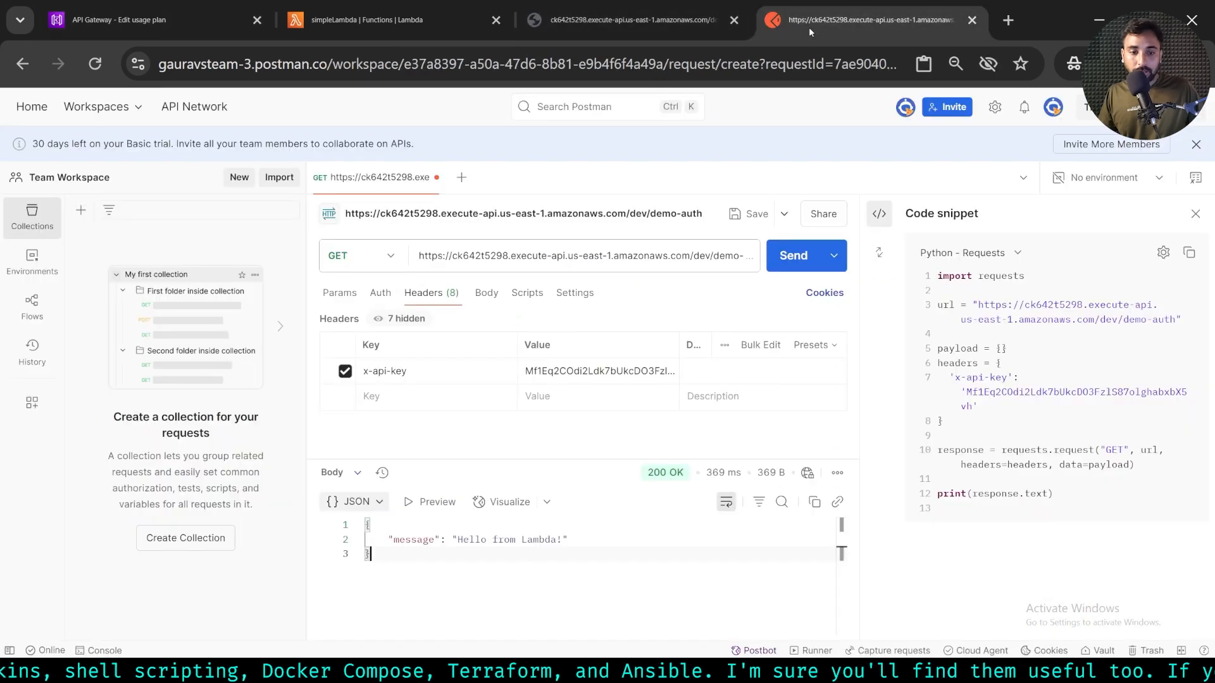
double_click(574, 372)
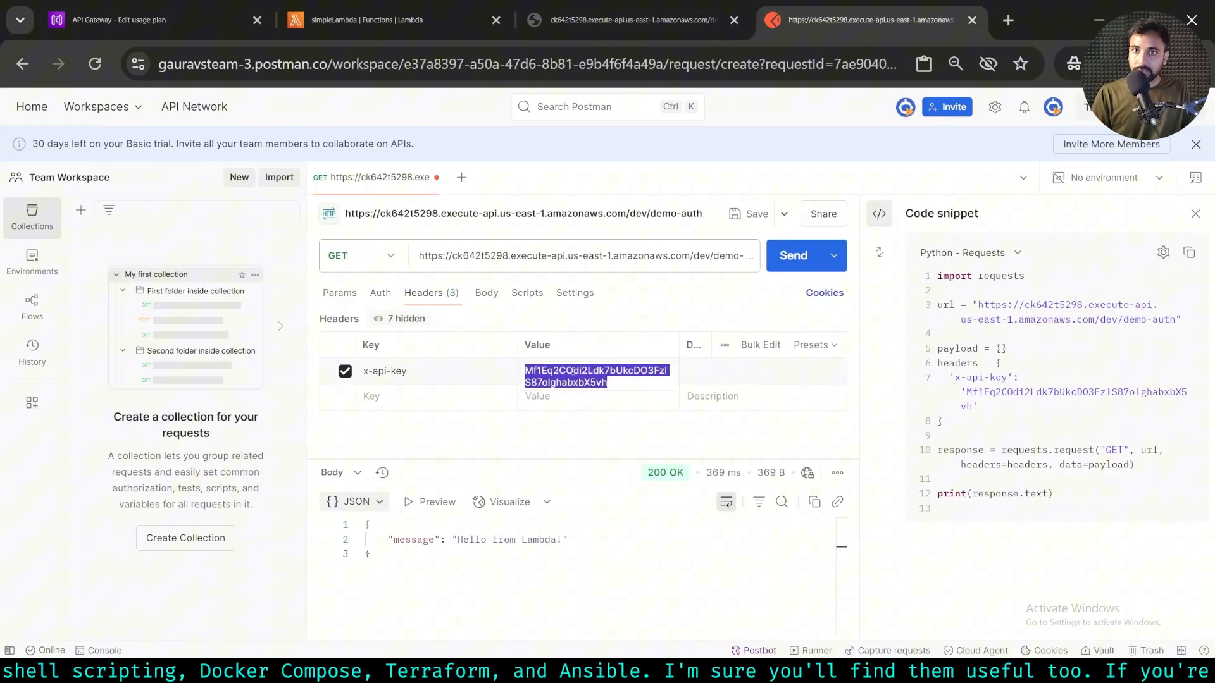
left_click(125, 23)
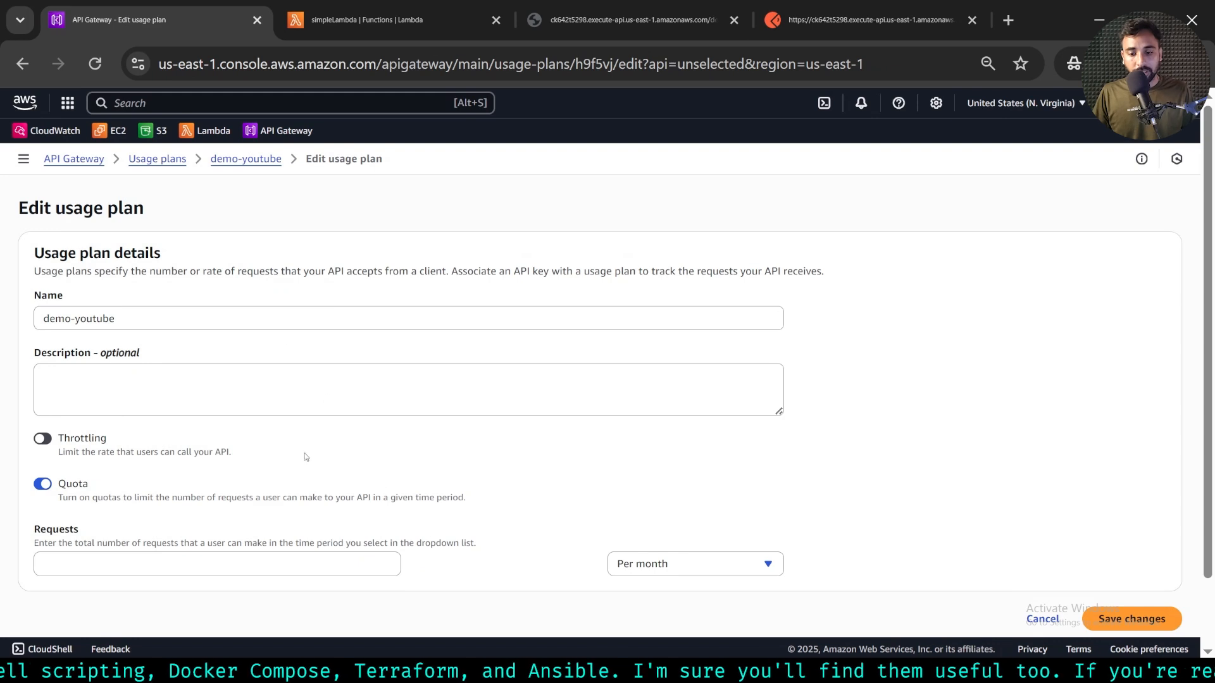
left_click(280, 564)
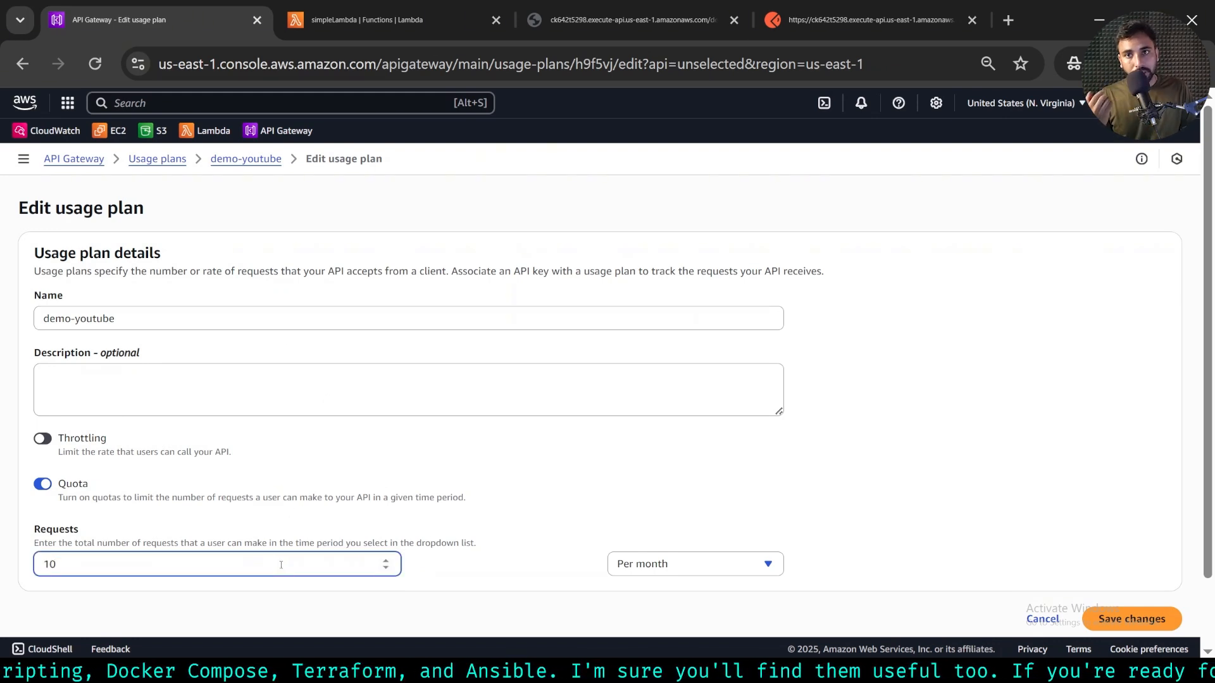
- Enable throttling on the demo-youtube usage plan with a rate of 10 and save the changes
left_click(44, 439)
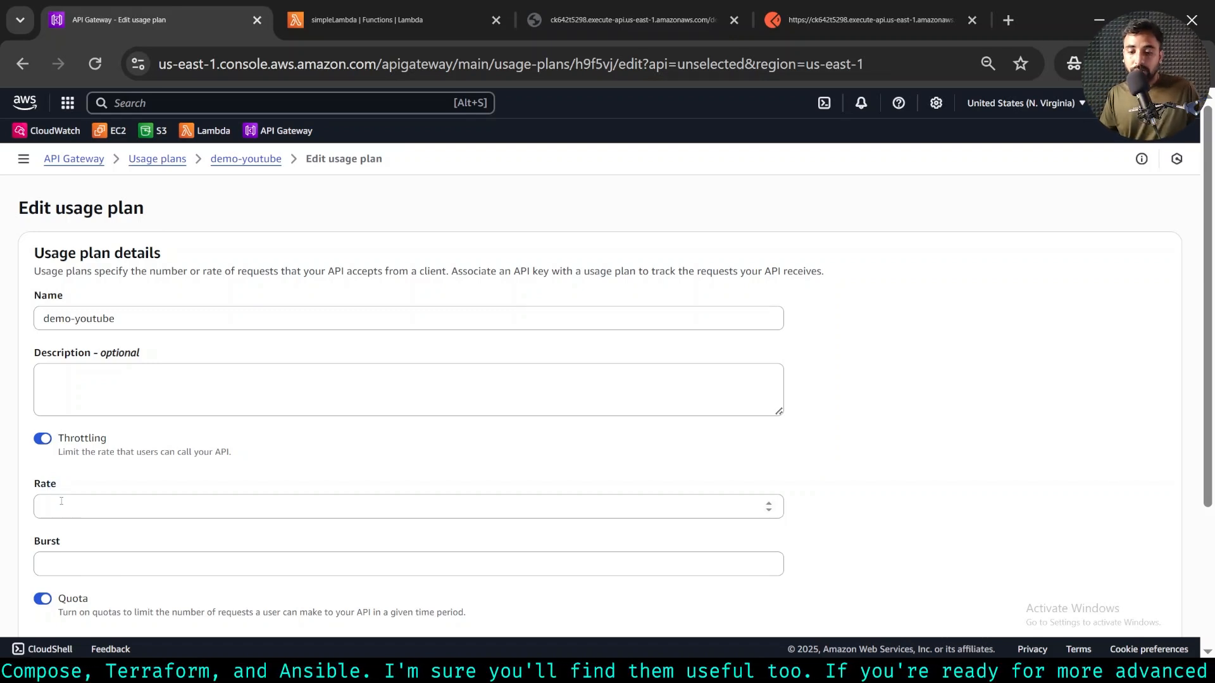
left_click(62, 501)
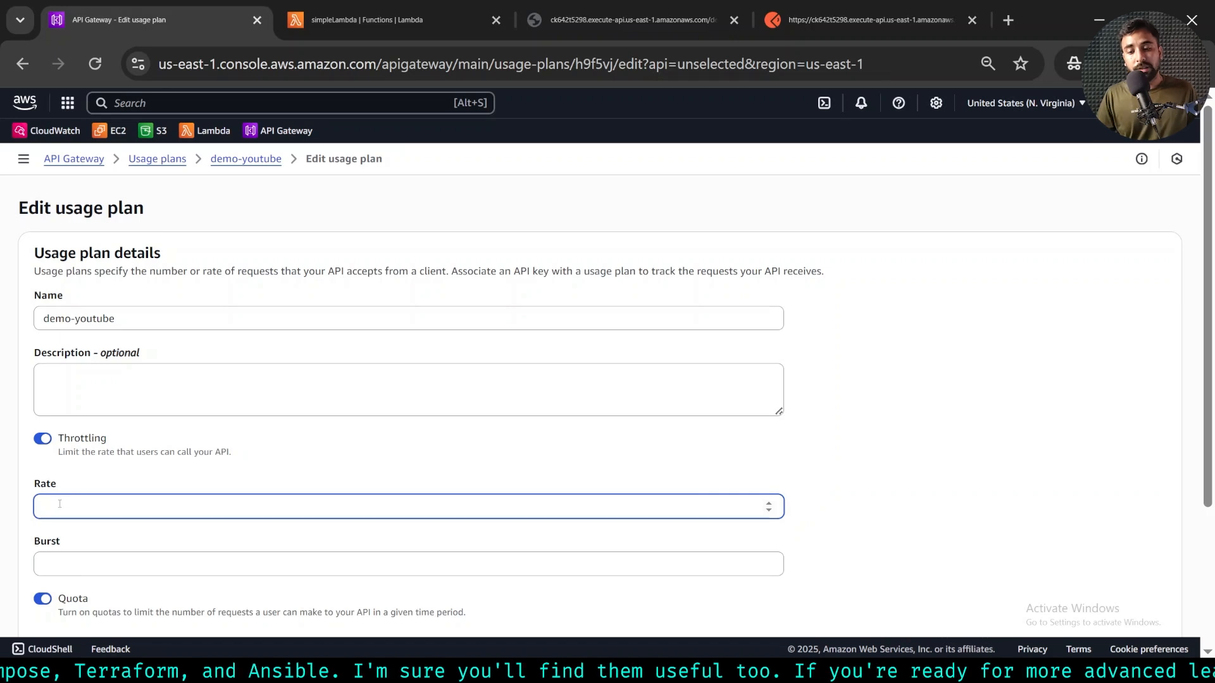
type("20")
double_click(63, 503)
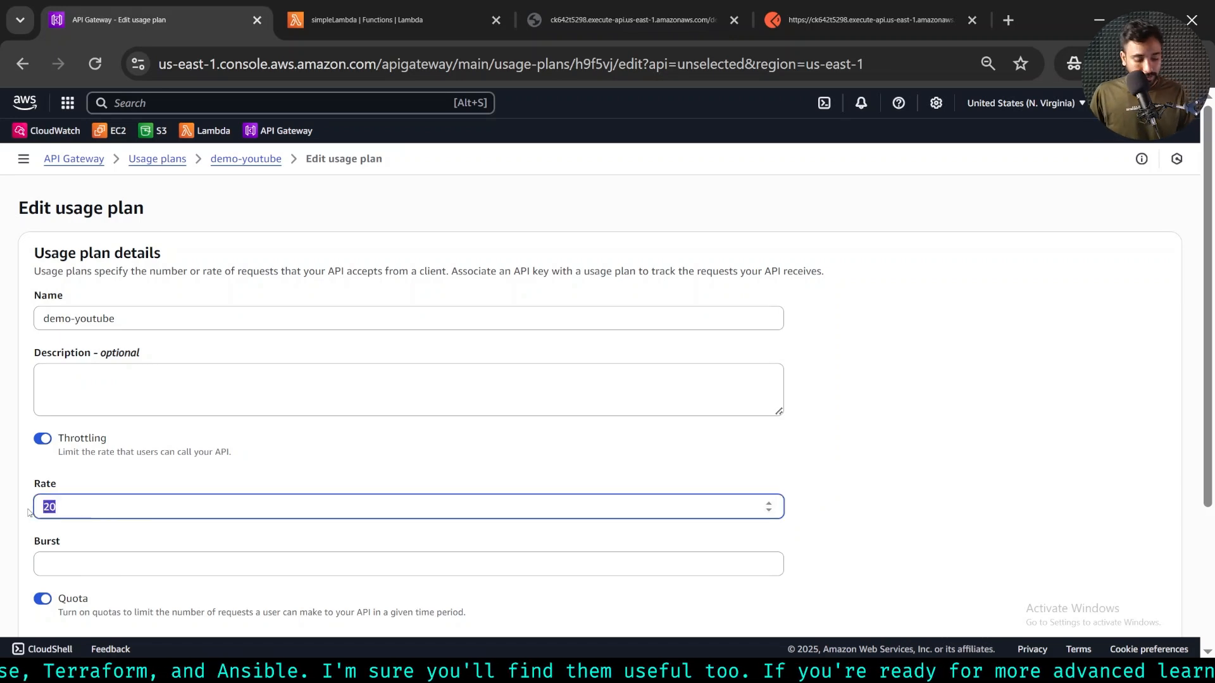
type("10")
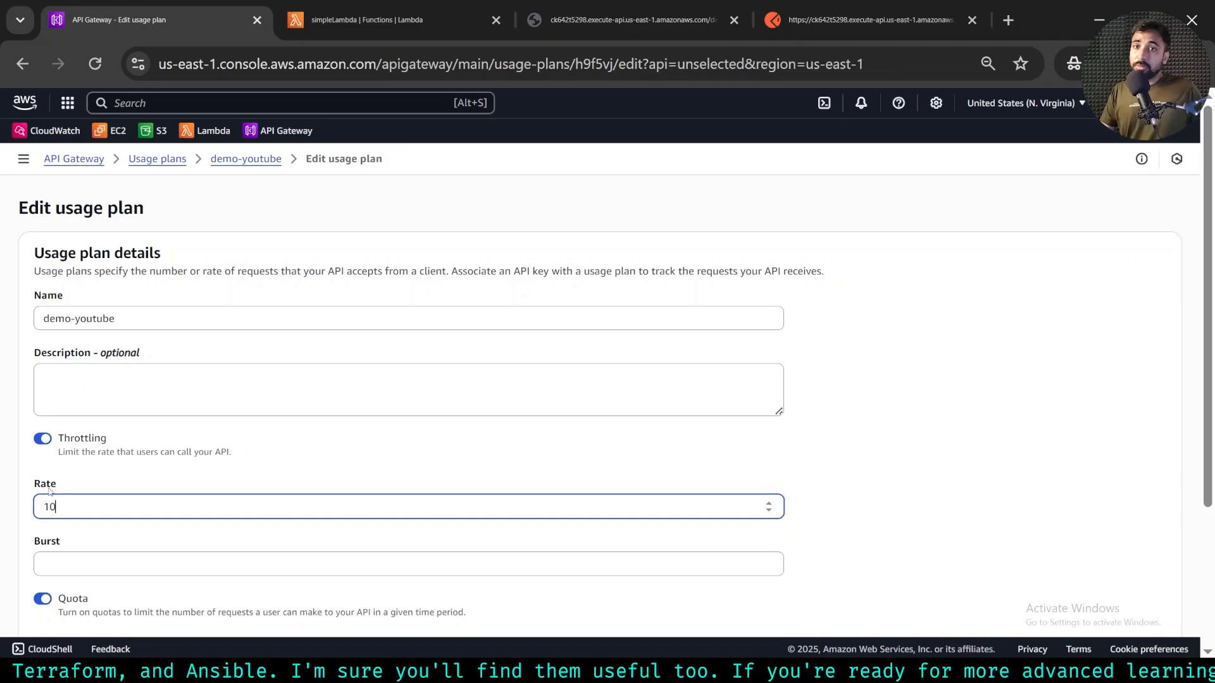
left_click(54, 556)
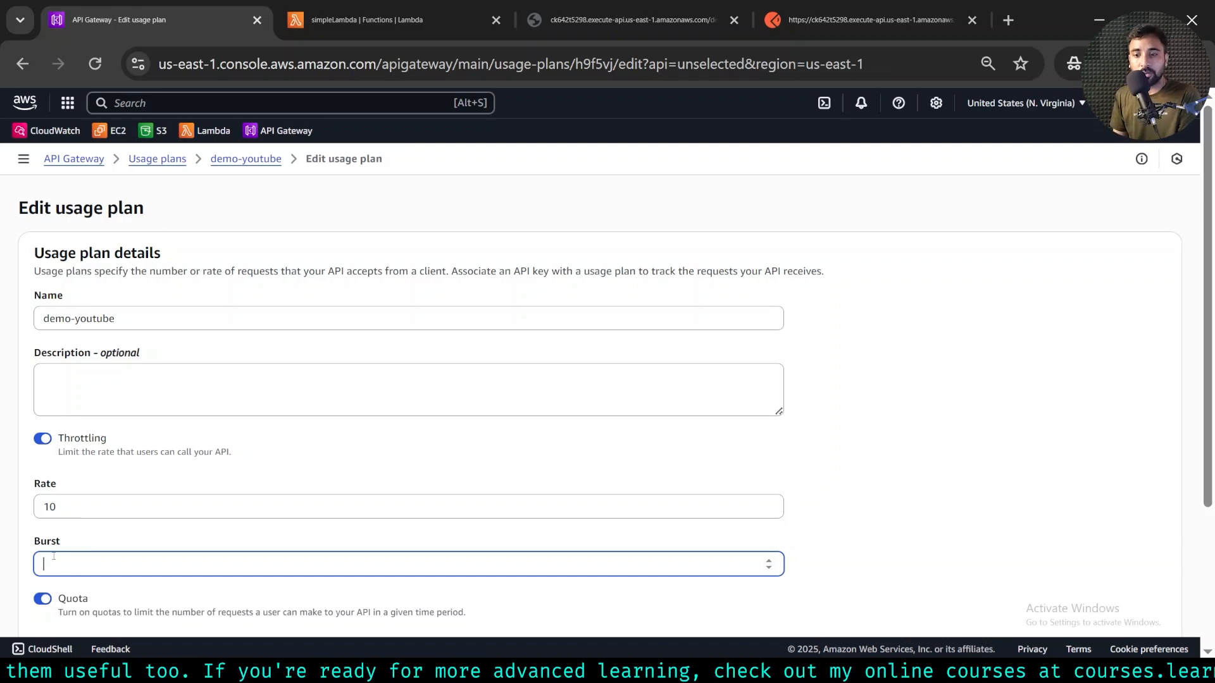
left_click_drag(35, 542, 47, 544)
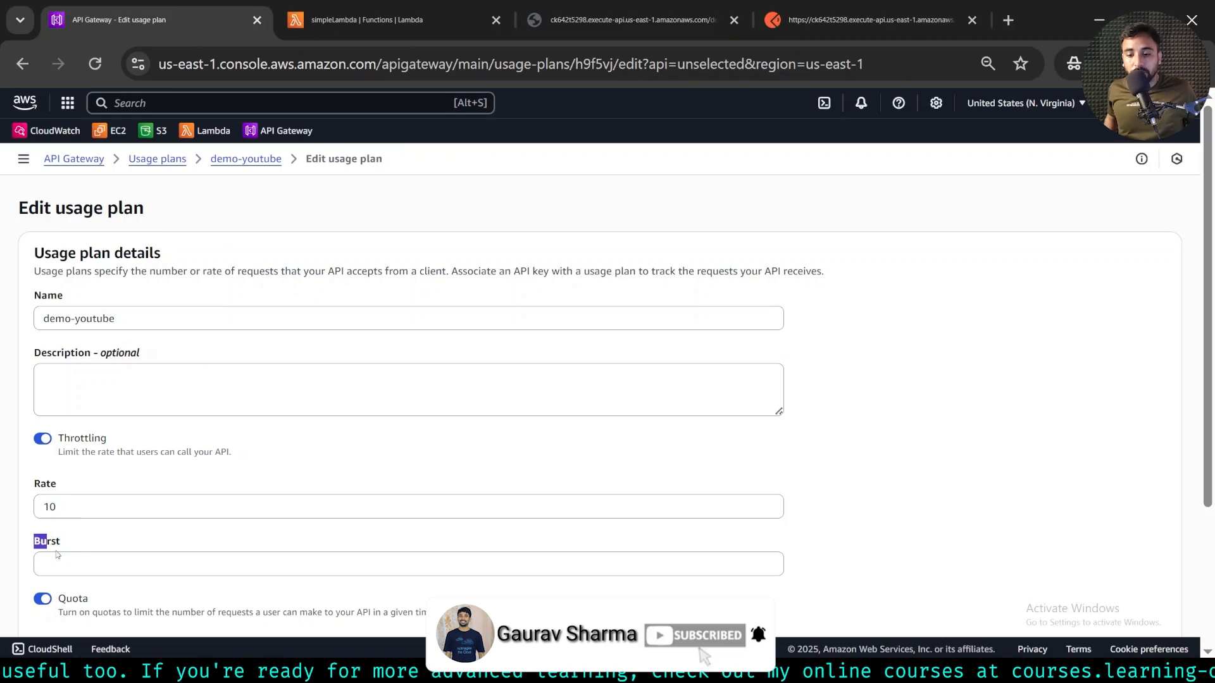
scroll(99, 498, "down", 1)
scroll(100, 498, "down", 2)
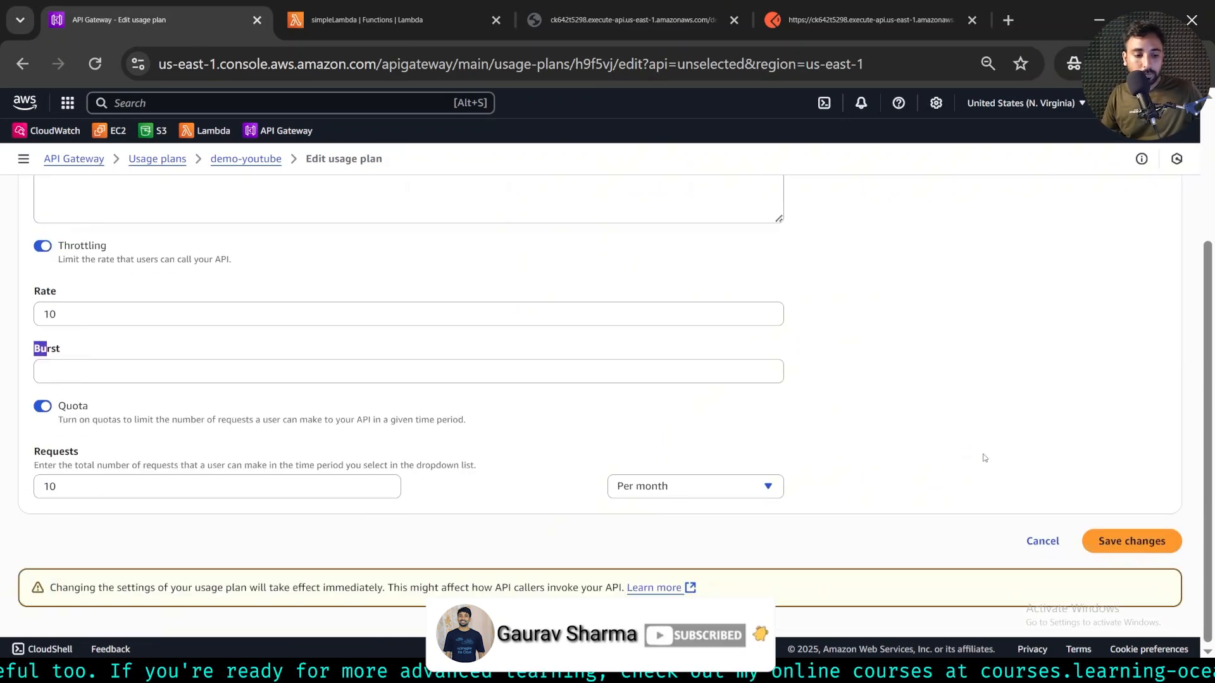
left_click(1106, 540)
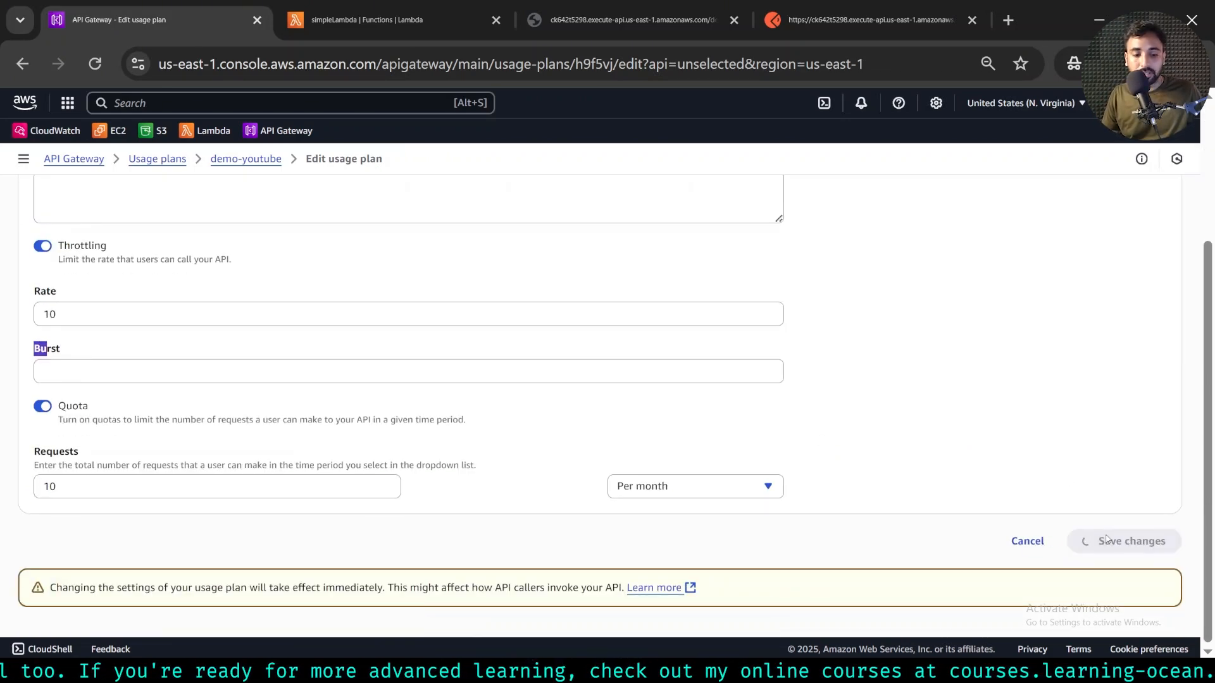
scroll(727, 442, "down", 1)
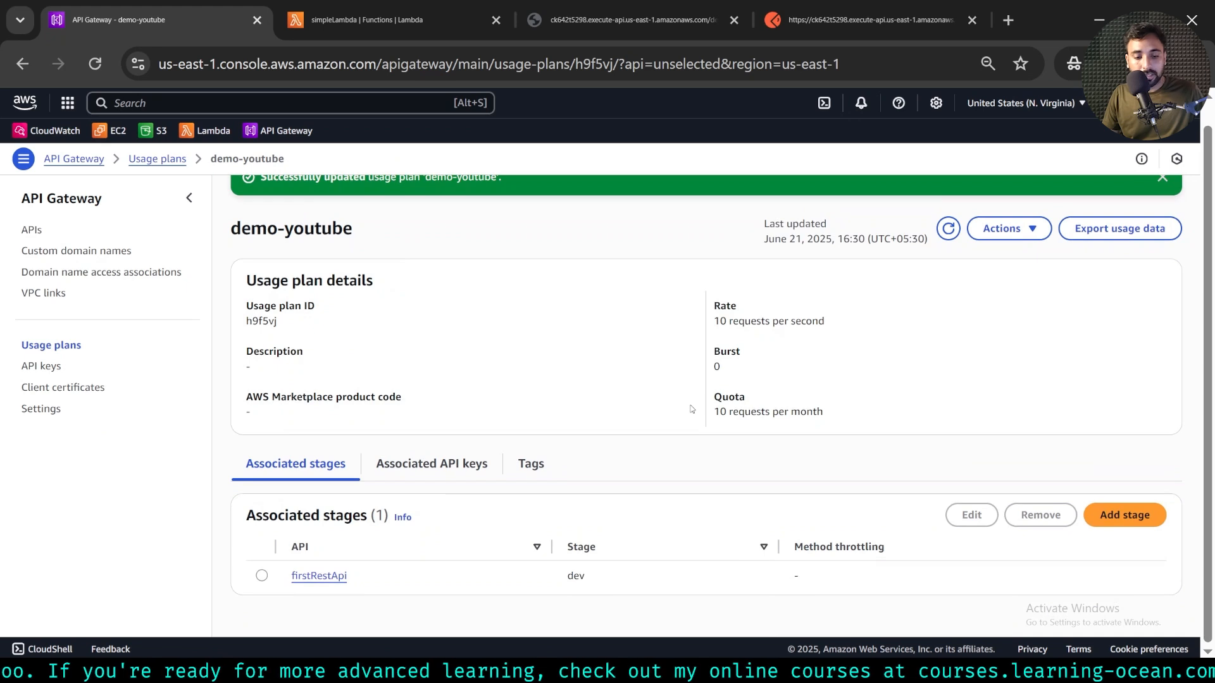
- Review the youtube-demo API key's details and the demo-youtube usage plan's request rate and quota in the plan list
left_click(29, 368)
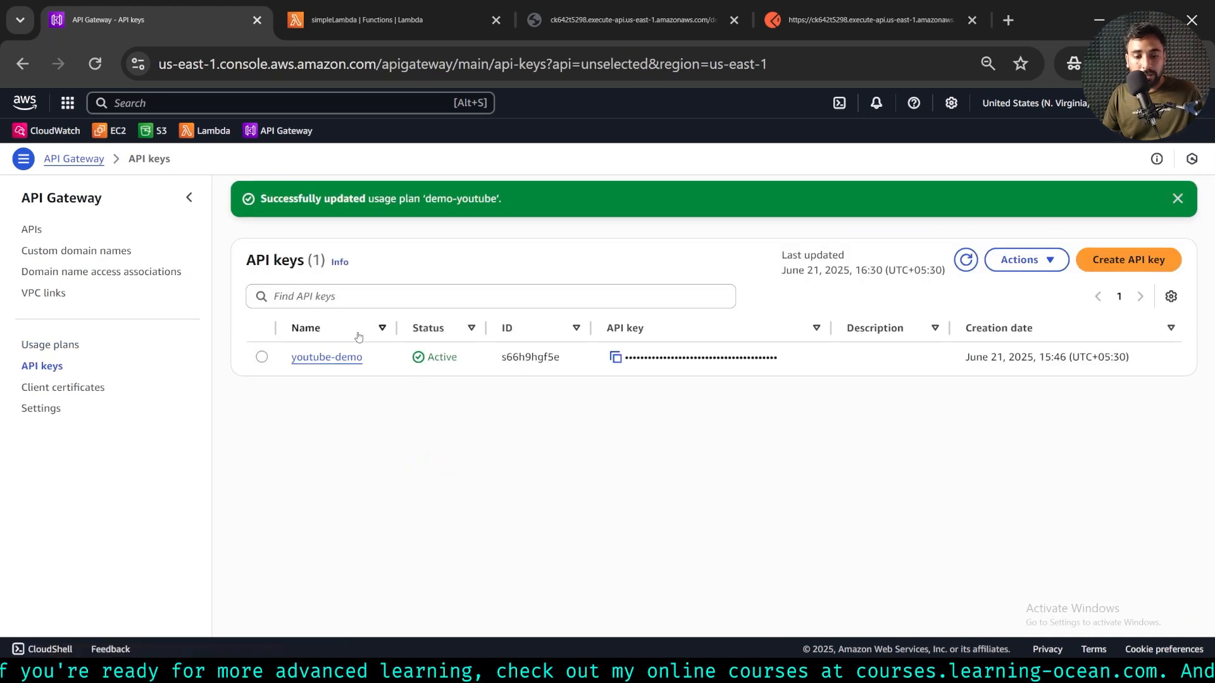
left_click(326, 357)
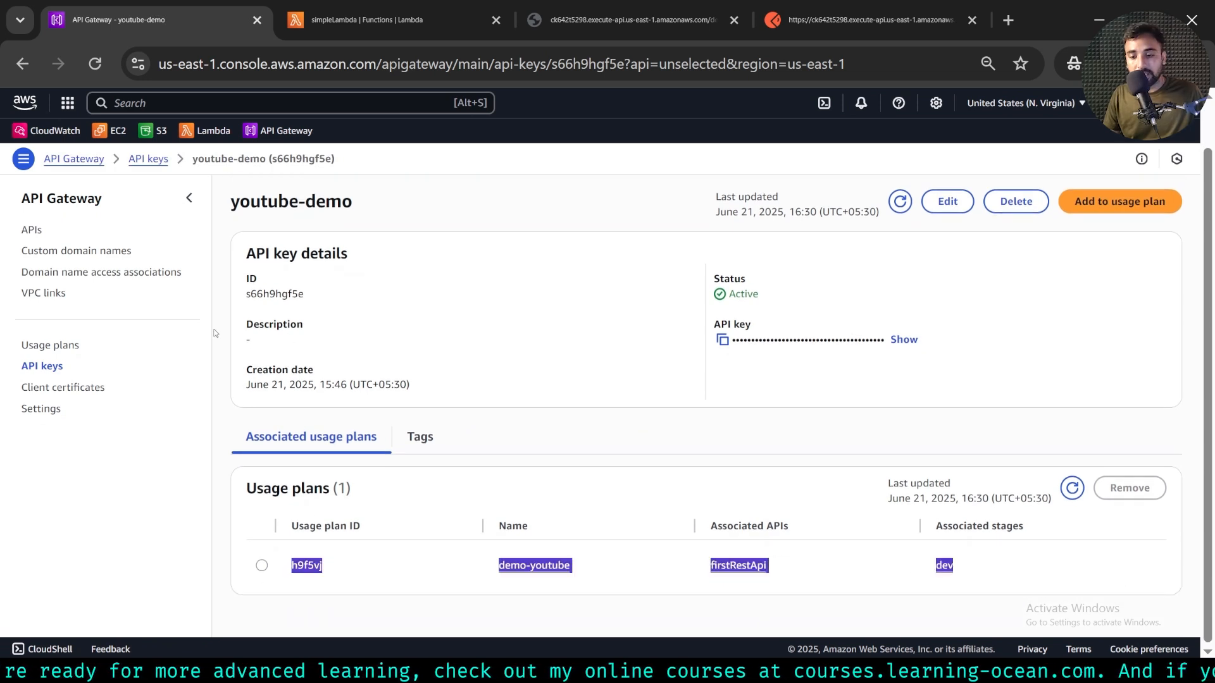
left_click(50, 347)
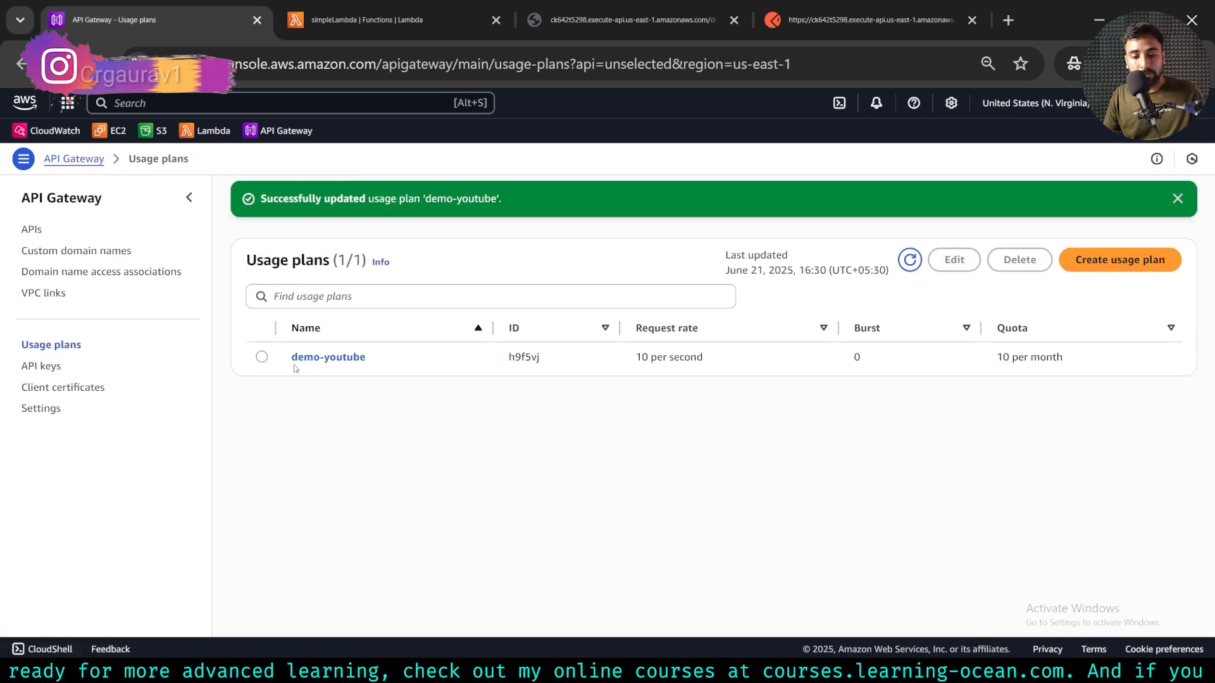
left_click_drag(628, 364, 755, 363)
left_click_drag(985, 360, 1072, 358)
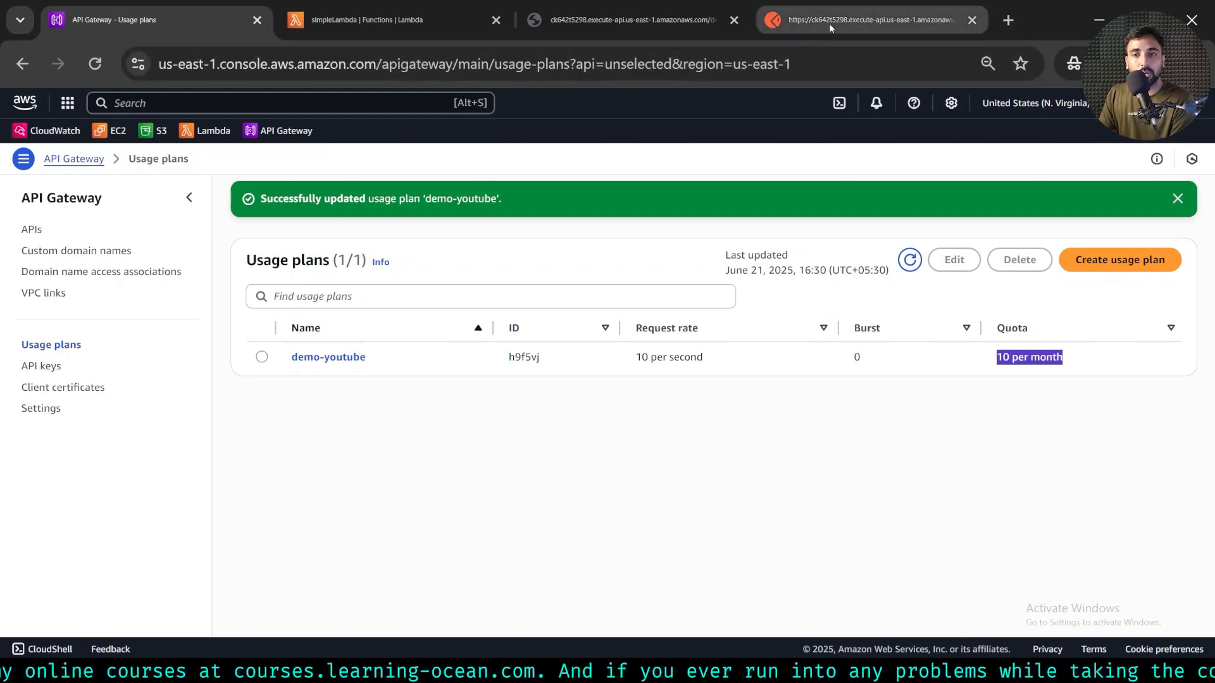
mouse_move(831, 28)
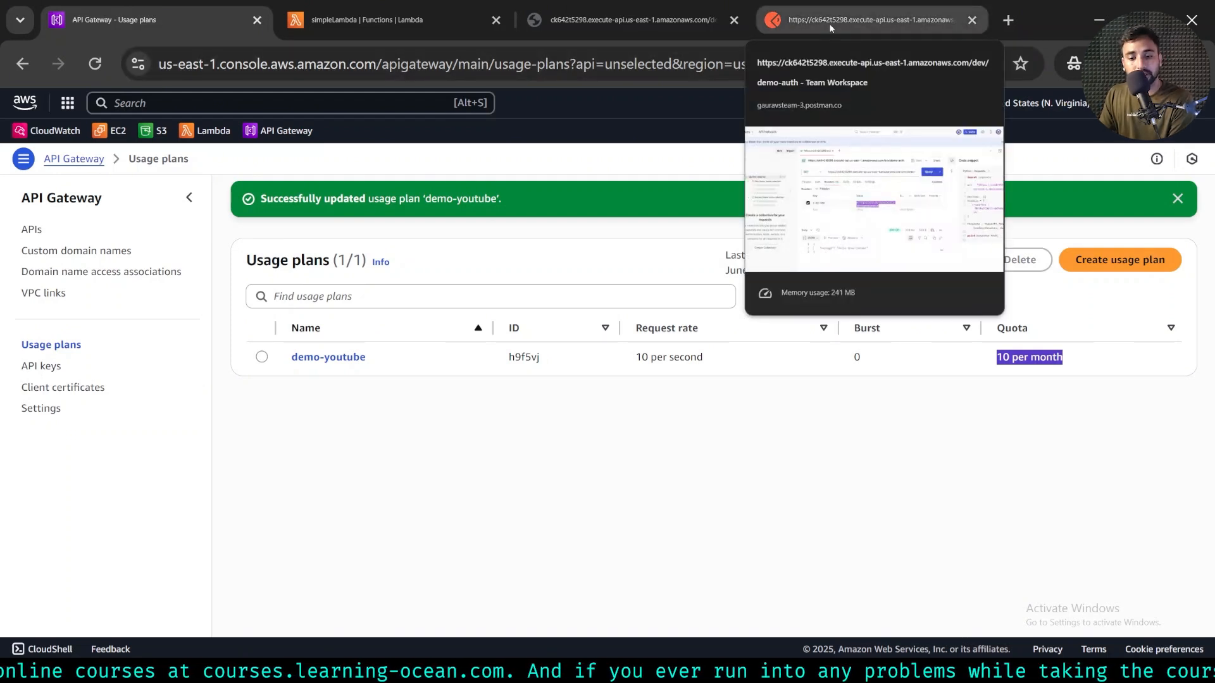
left_click(296, 450)
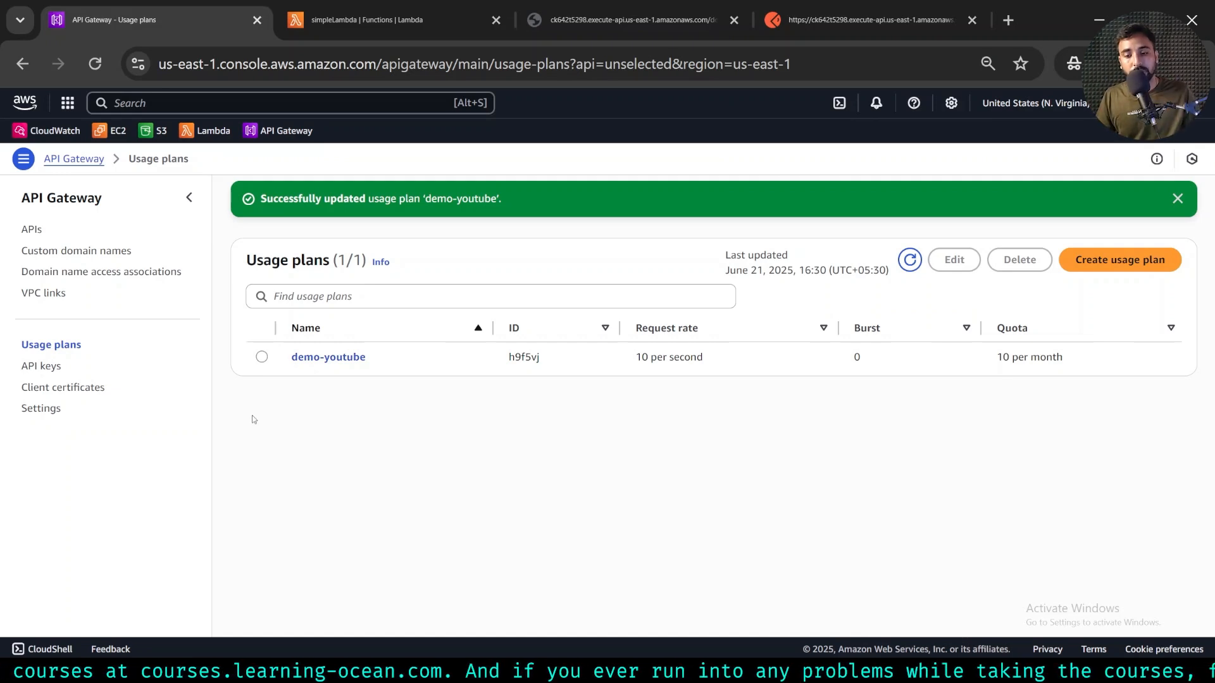
- Examine which usage plan, API and stage are associated with the youtube-demo API key
left_click(40, 367)
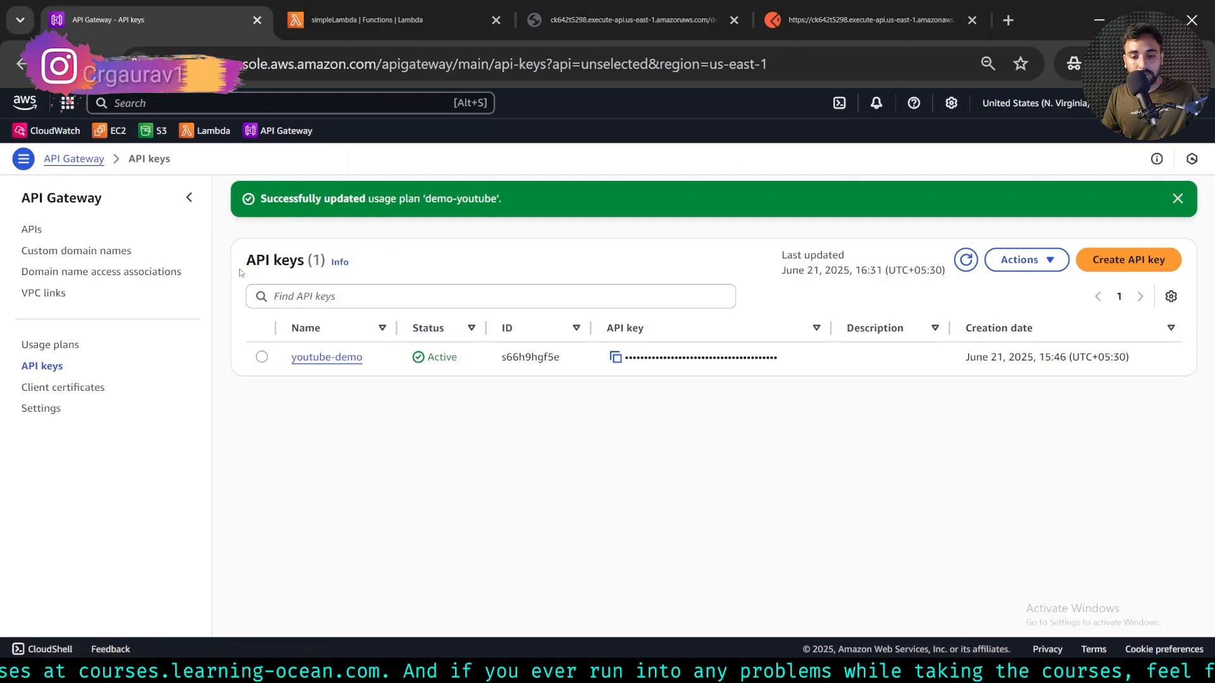
left_click_drag(243, 269, 311, 276)
left_click(320, 358)
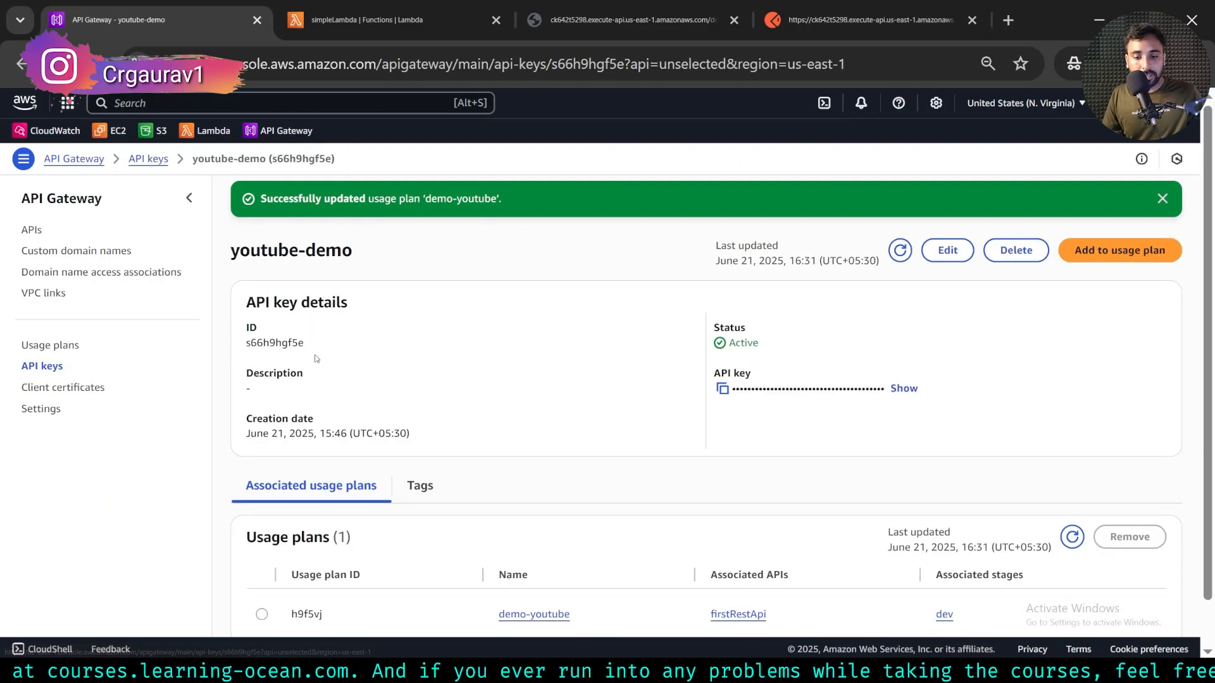
scroll(316, 359, "down", 1)
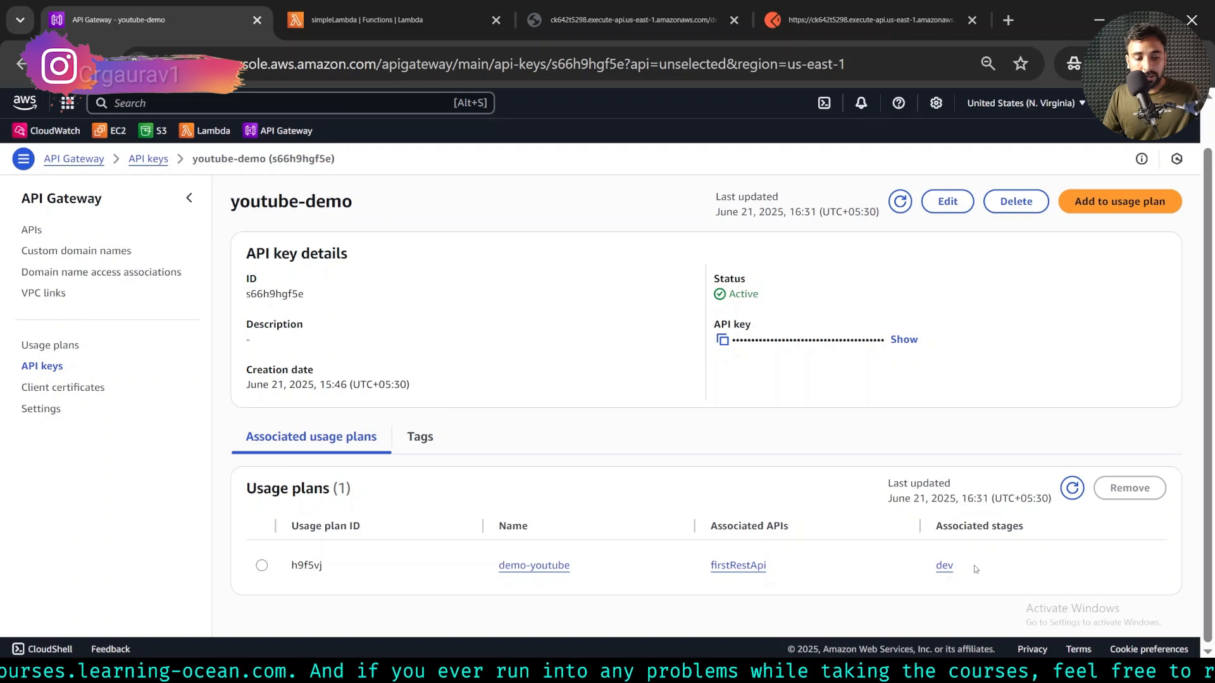
left_click_drag(961, 565, 309, 558)
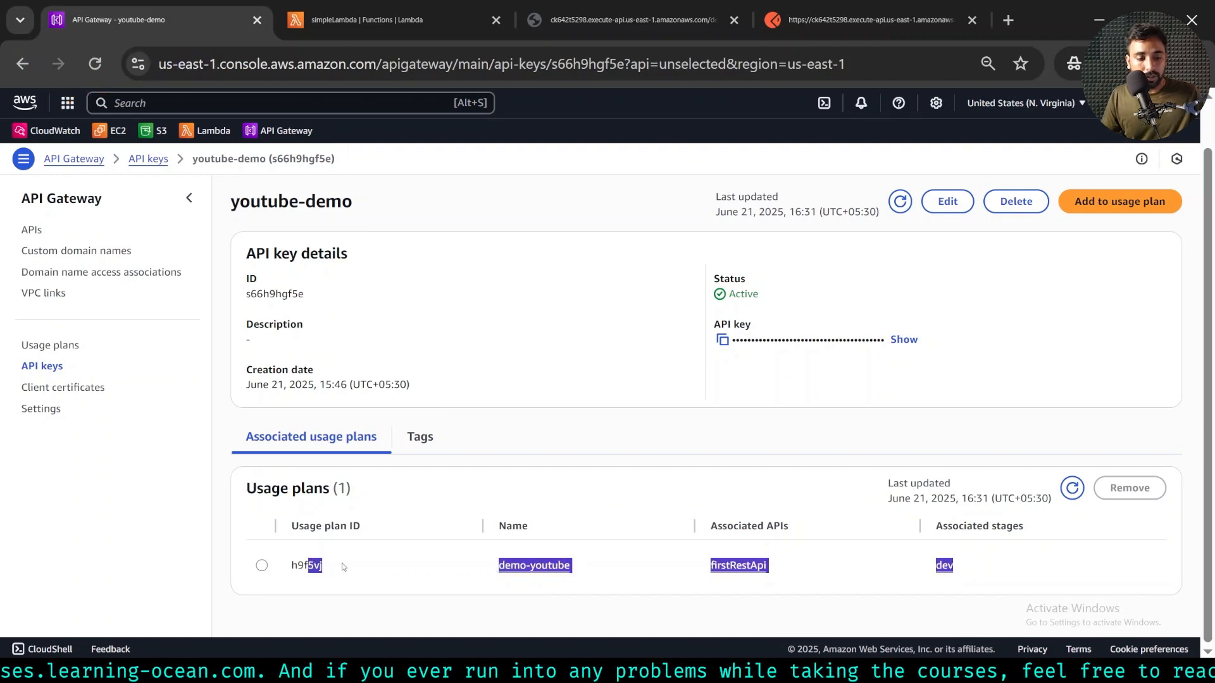
left_click(342, 567)
- View the demo-youtube usage plan's details and send the GET request to dev/demo-auth in Postman to test its limits
left_click(43, 347)
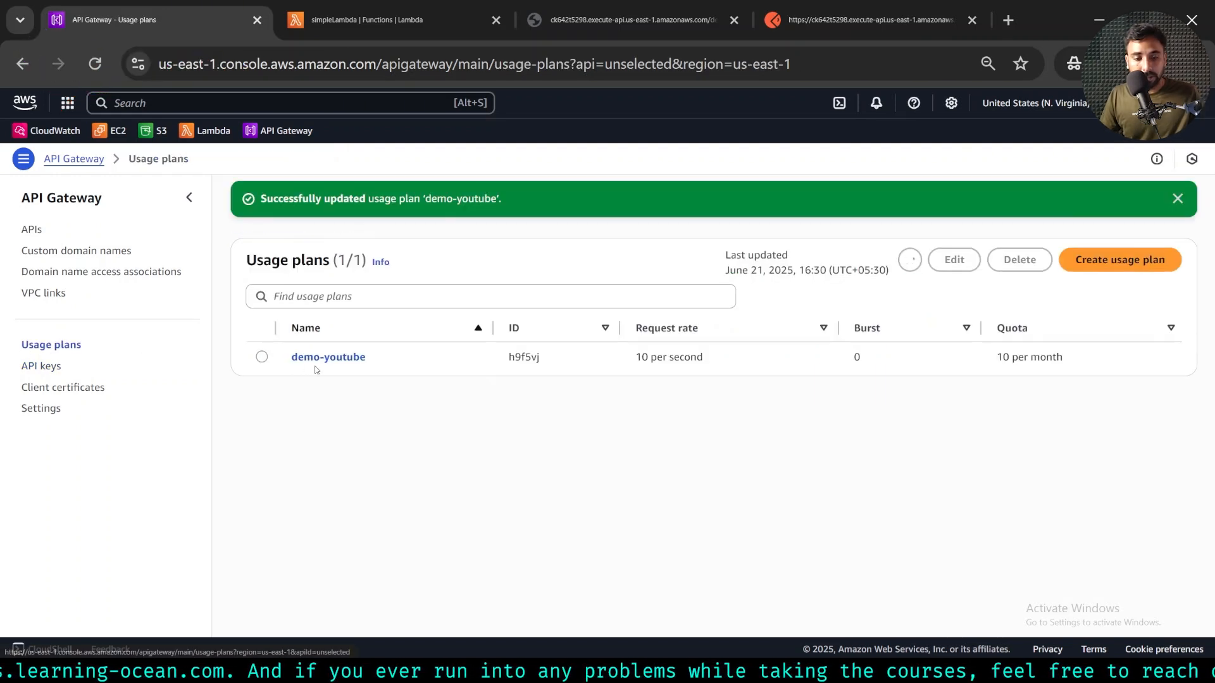
left_click(295, 358)
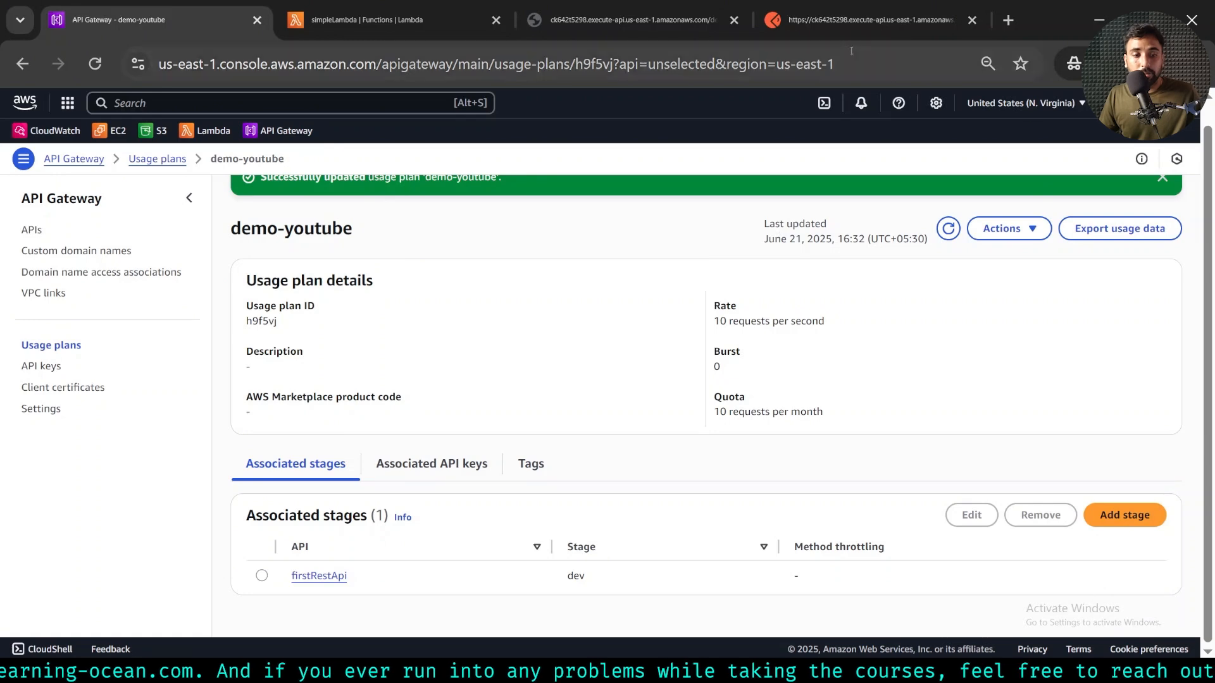
left_click(848, 28)
left_click(784, 254)
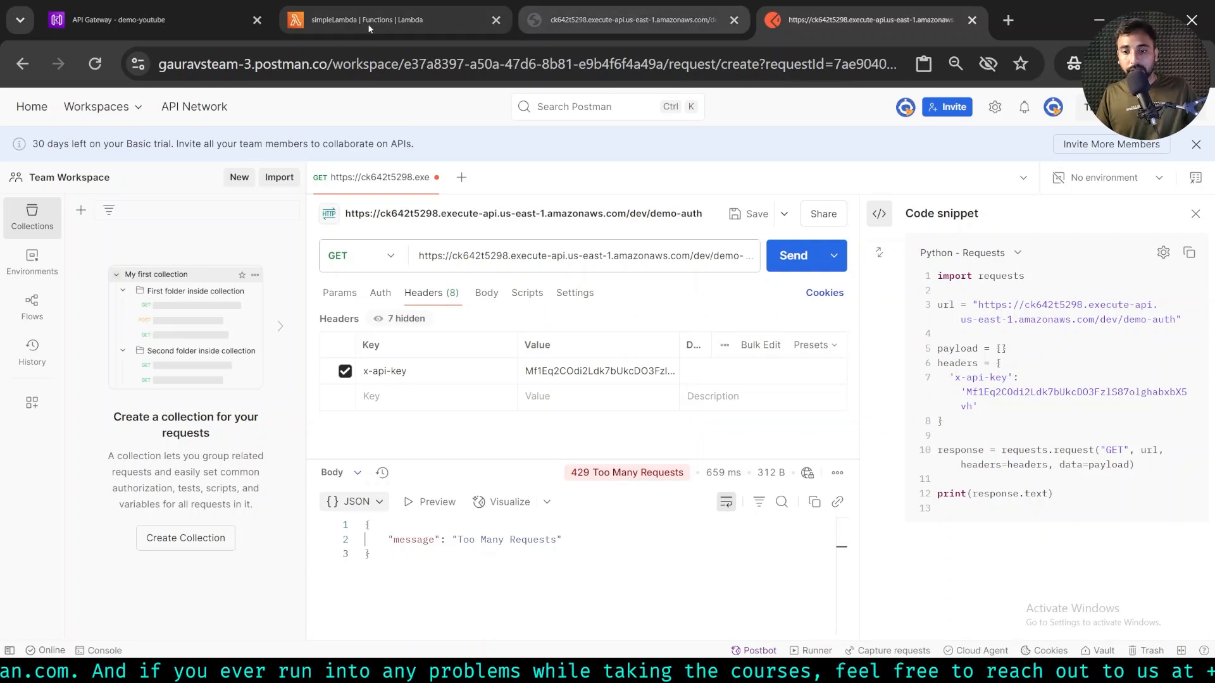
- Switch back to API Gateway and remove the firstRestApi dev stage from the demo-youtube usage plan
left_click(209, 20)
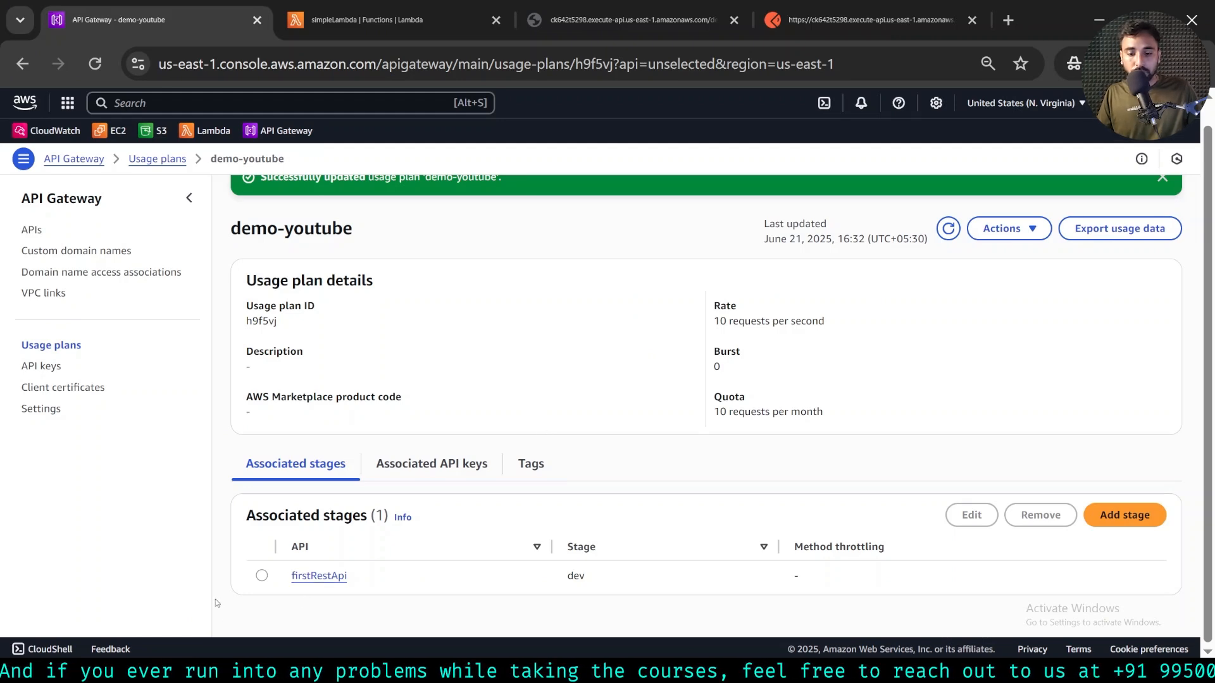
left_click(277, 580)
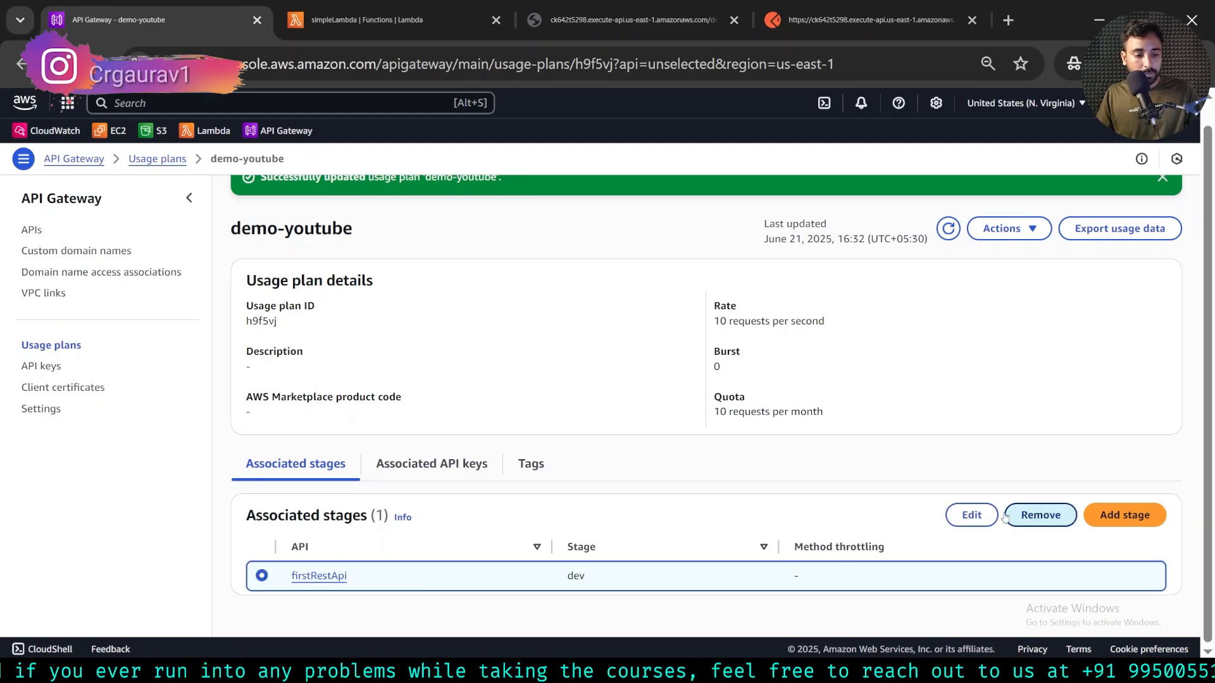
left_click(1040, 515)
- Delete the youtube-demo API key from the API keys list
left_click(42, 365)
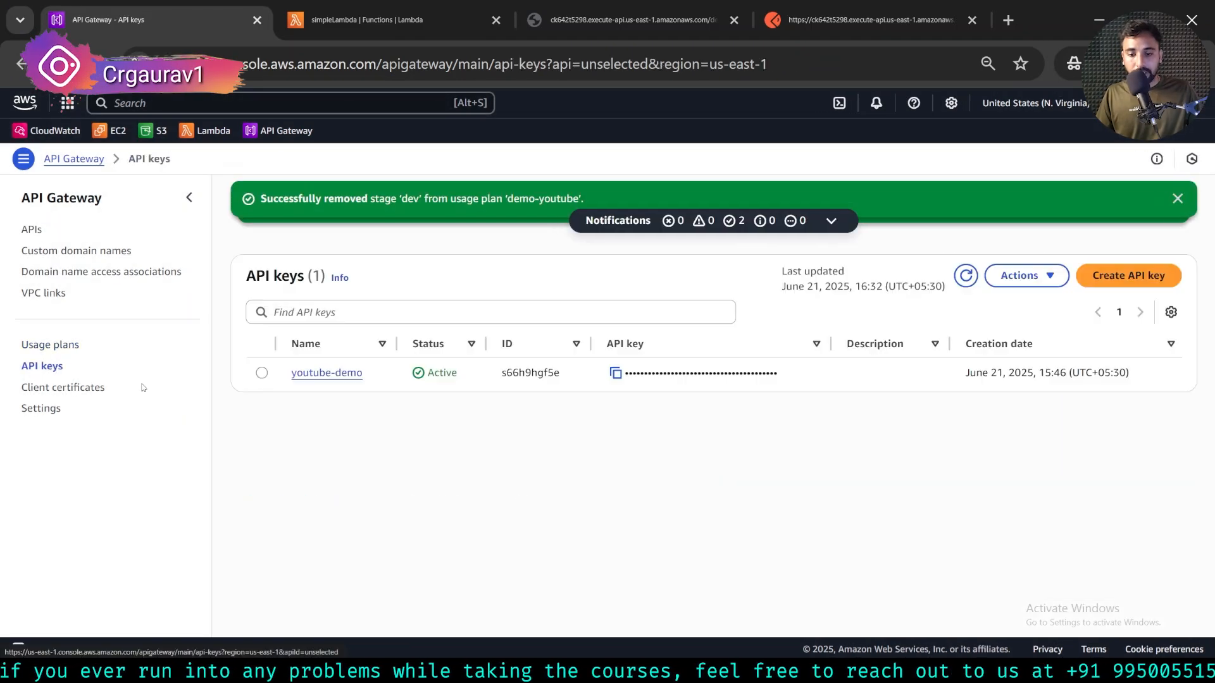
left_click(261, 373)
left_click(1025, 275)
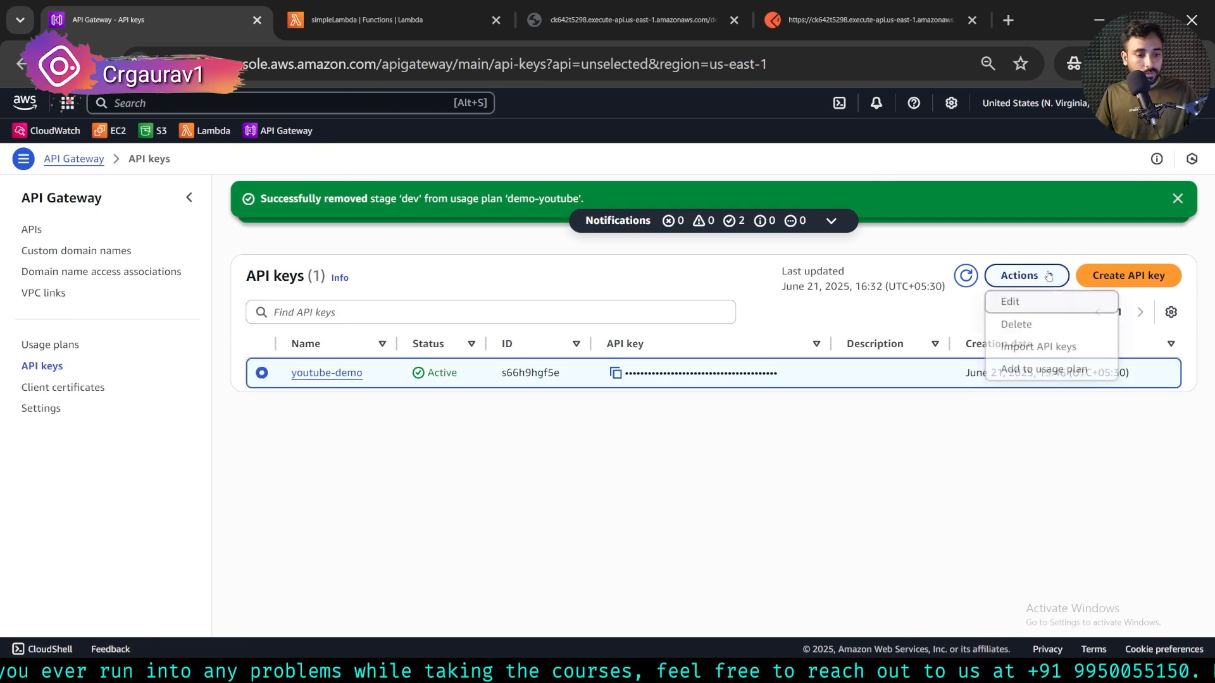
left_click(1017, 323)
left_click(802, 454)
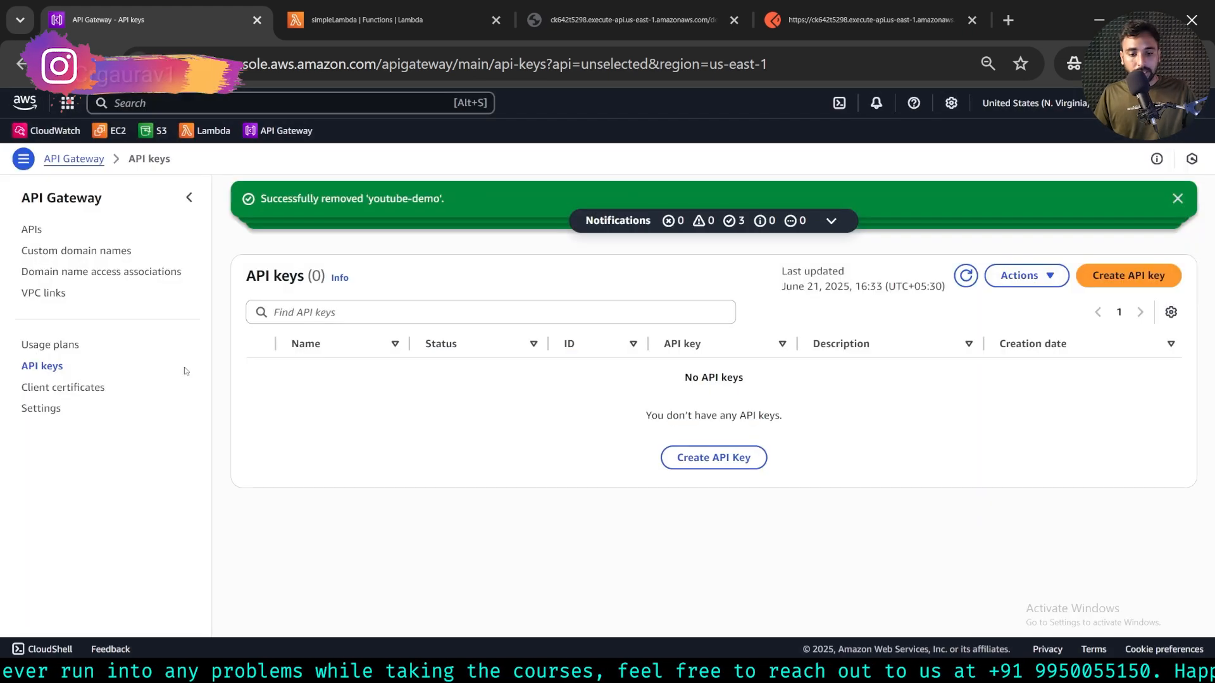
- Create a new auto-generated API key named limit-req
left_click(1122, 276)
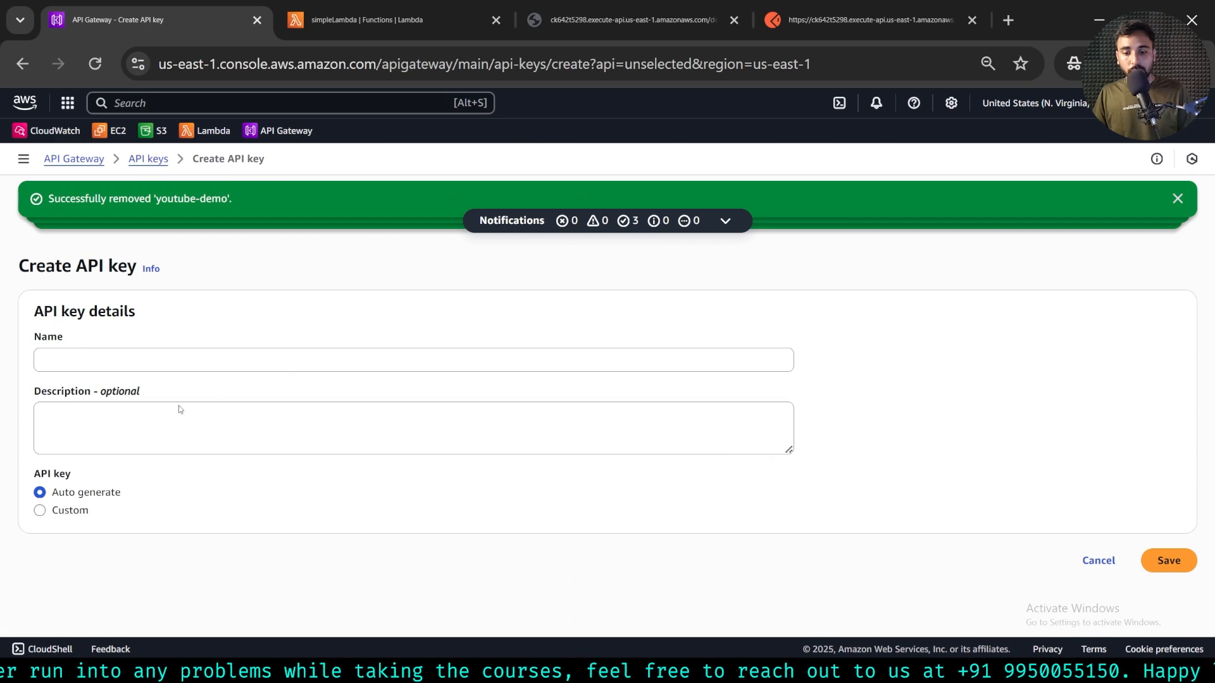
left_click(154, 361)
type("limit-req")
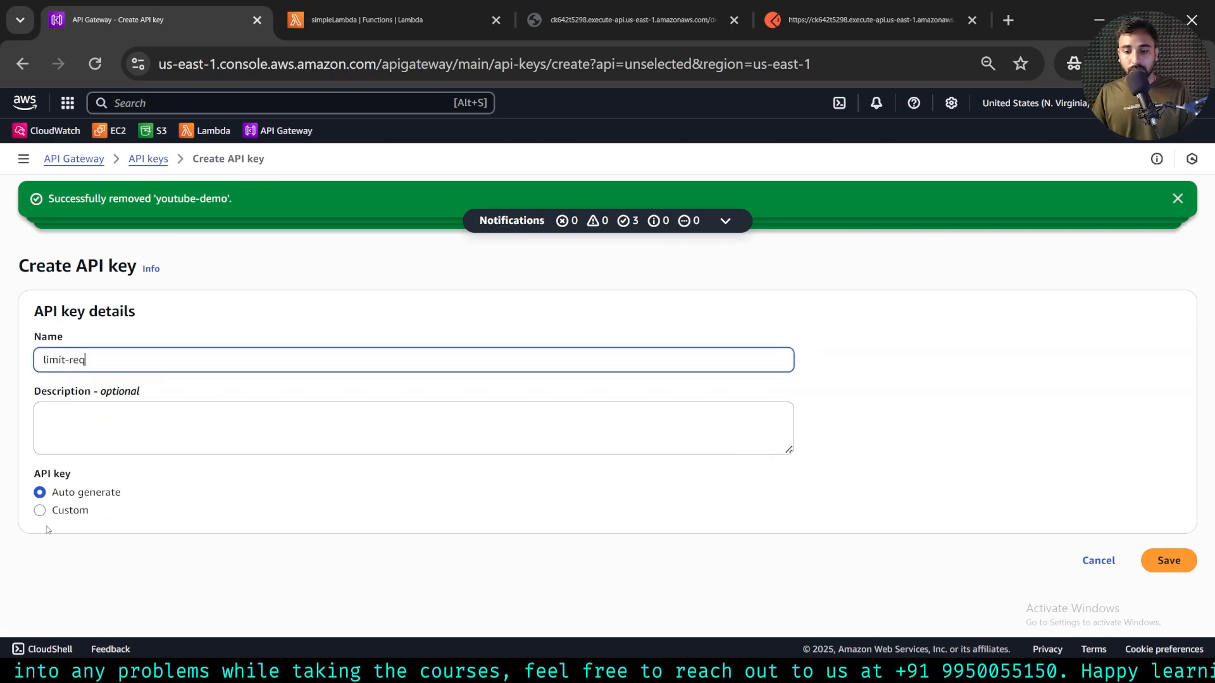
left_click(1168, 561)
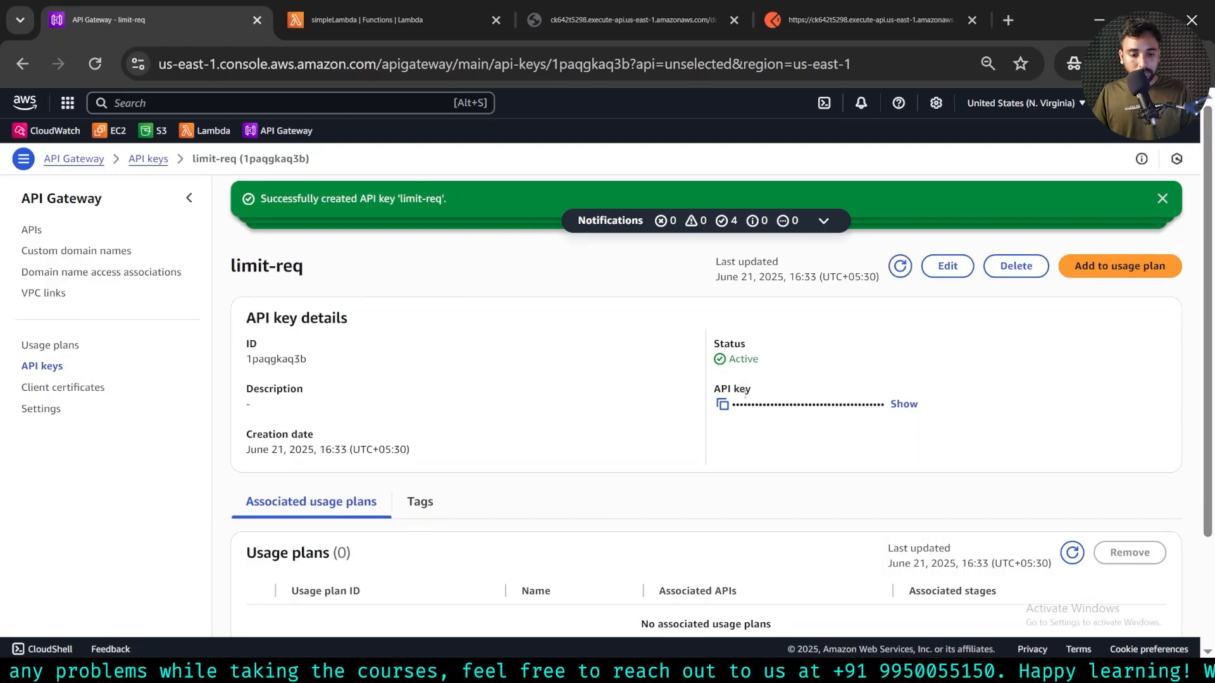
- Copy the limit-req API key and paste it as the x-api-key header value of the demo-auth request in Postman
left_click(722, 403)
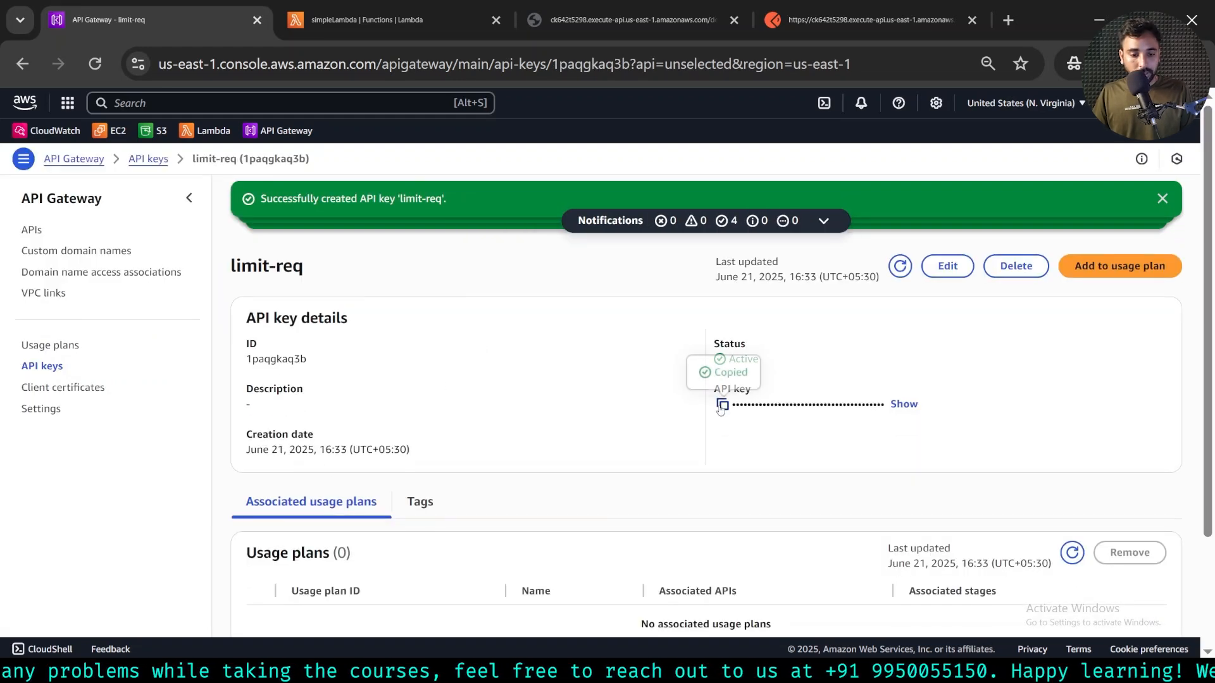
left_click(857, 25)
double_click(608, 370)
key("ctrl+v")
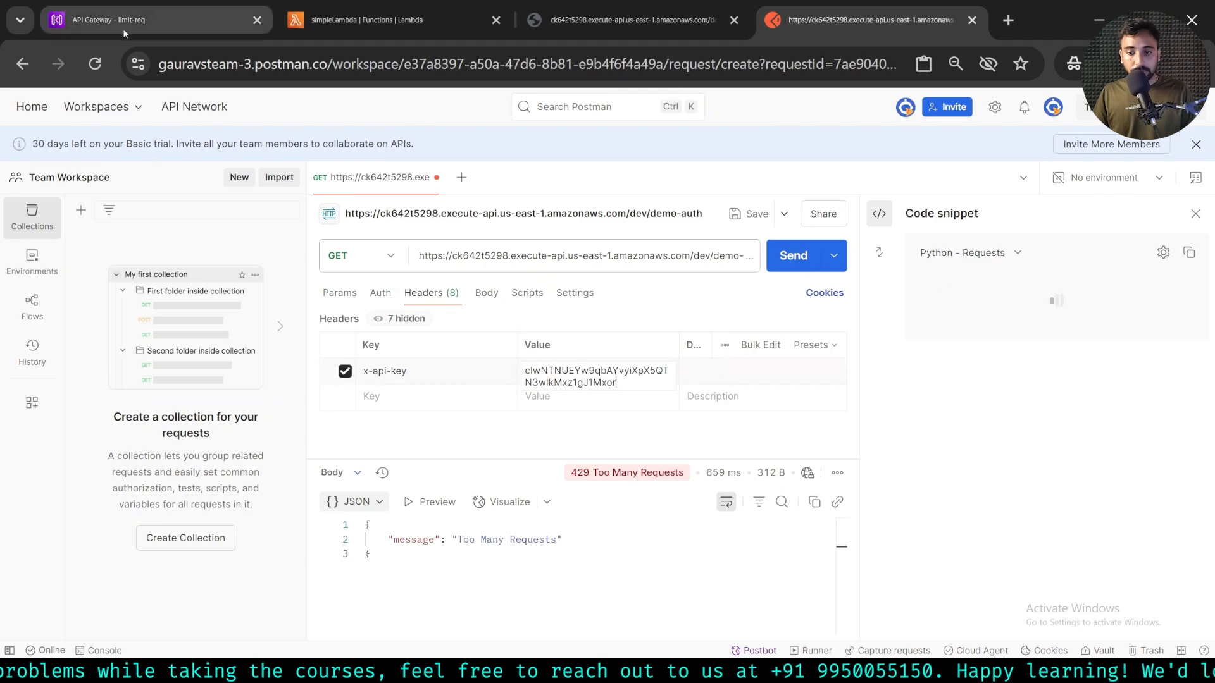
- Switch back to API Gateway and permanently delete the demo-youtube usage plan, entering "confirm" to approve the deletion
left_click(127, 21)
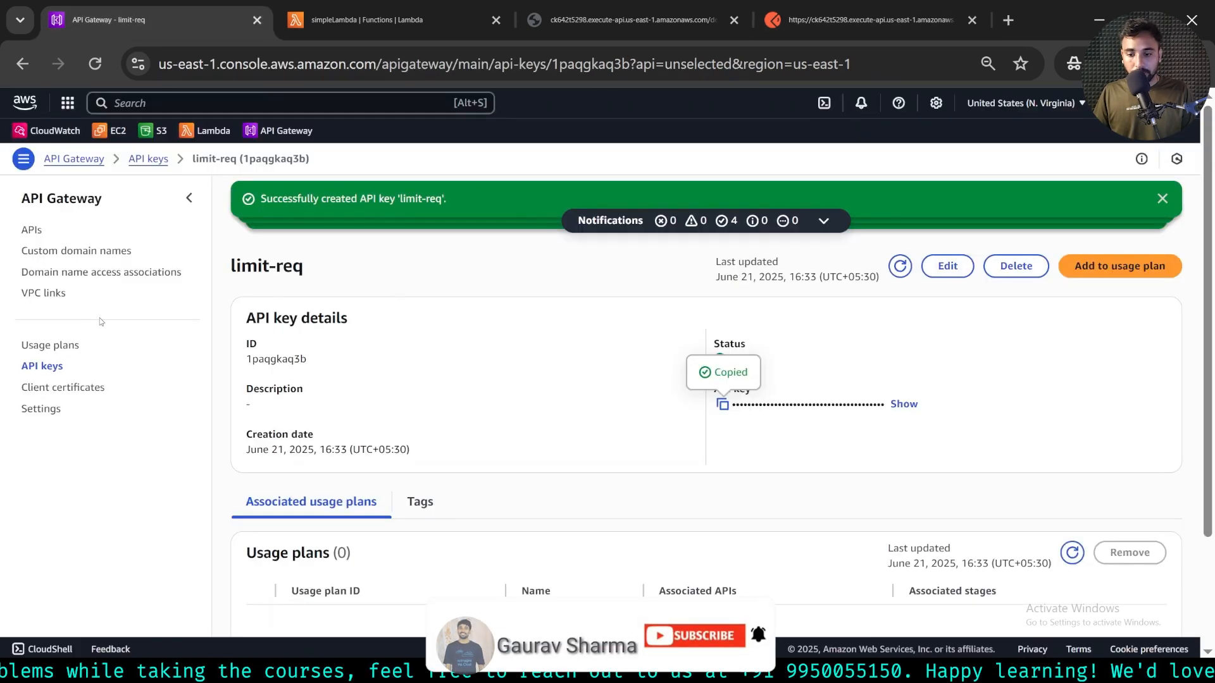
left_click(68, 346)
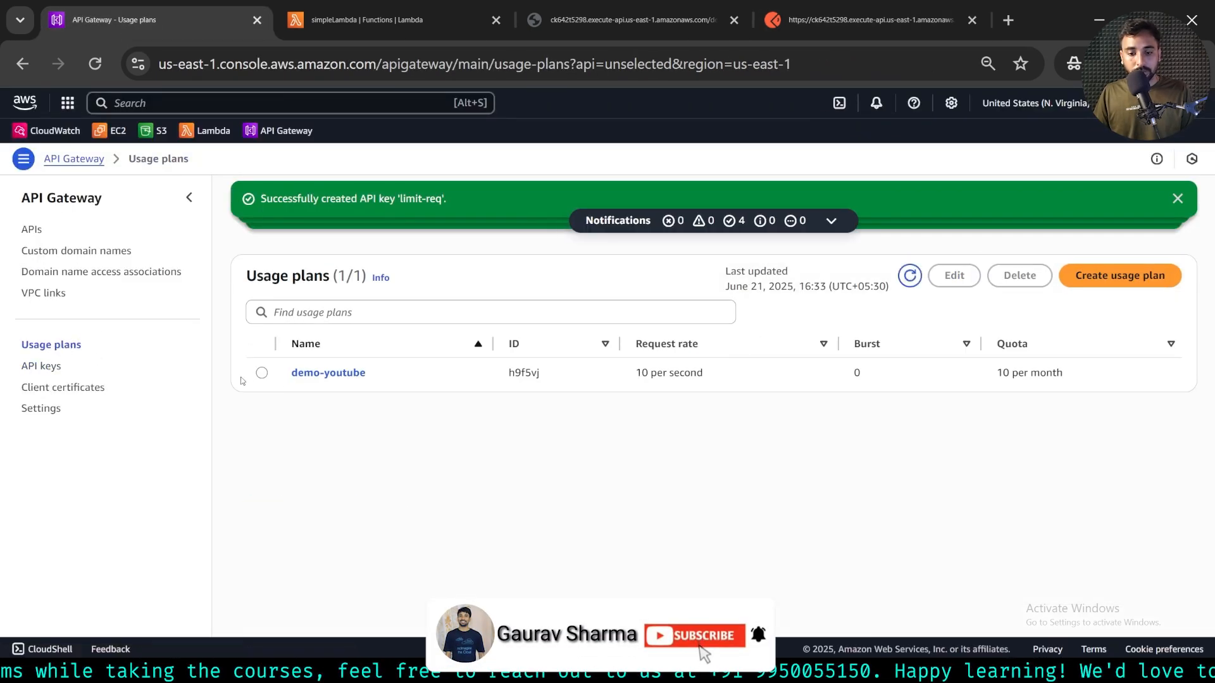
left_click(262, 373)
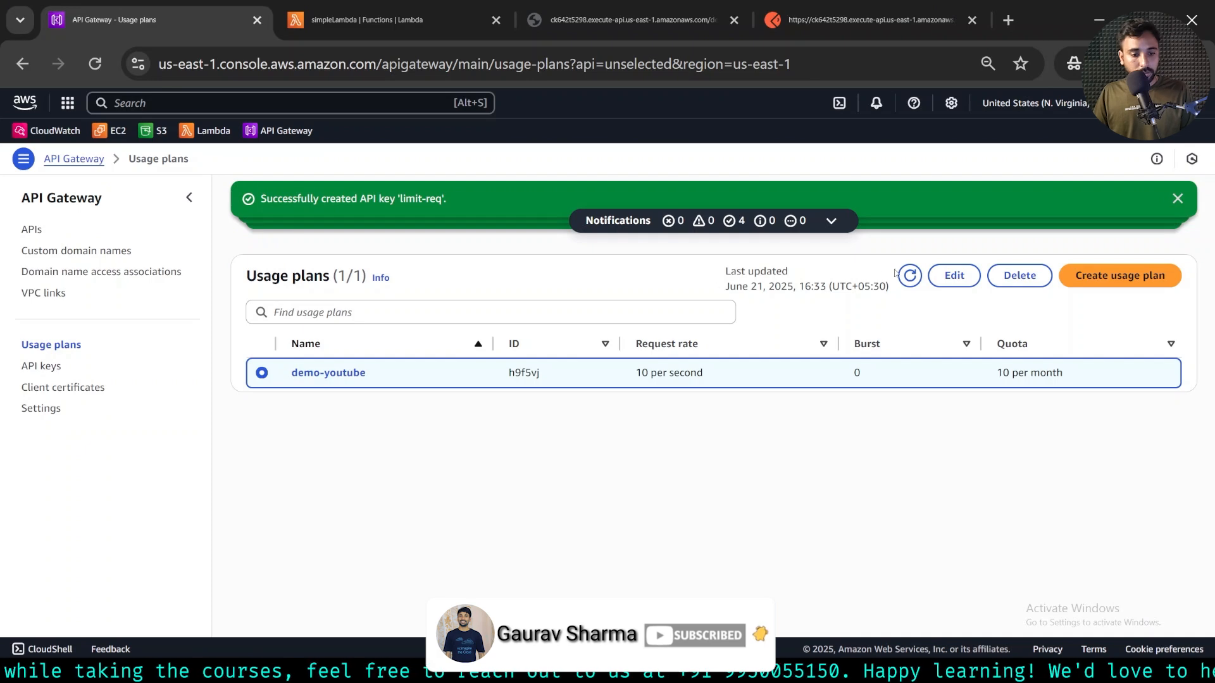
left_click(1020, 275)
left_click(469, 390)
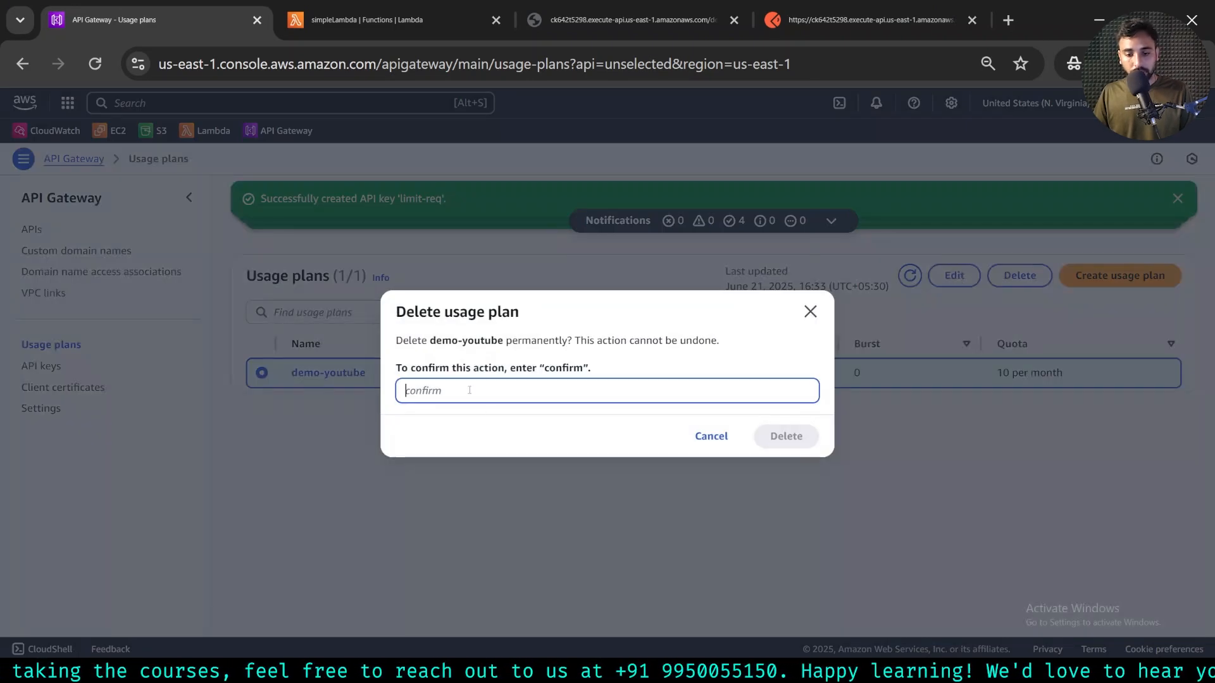
type("confirm")
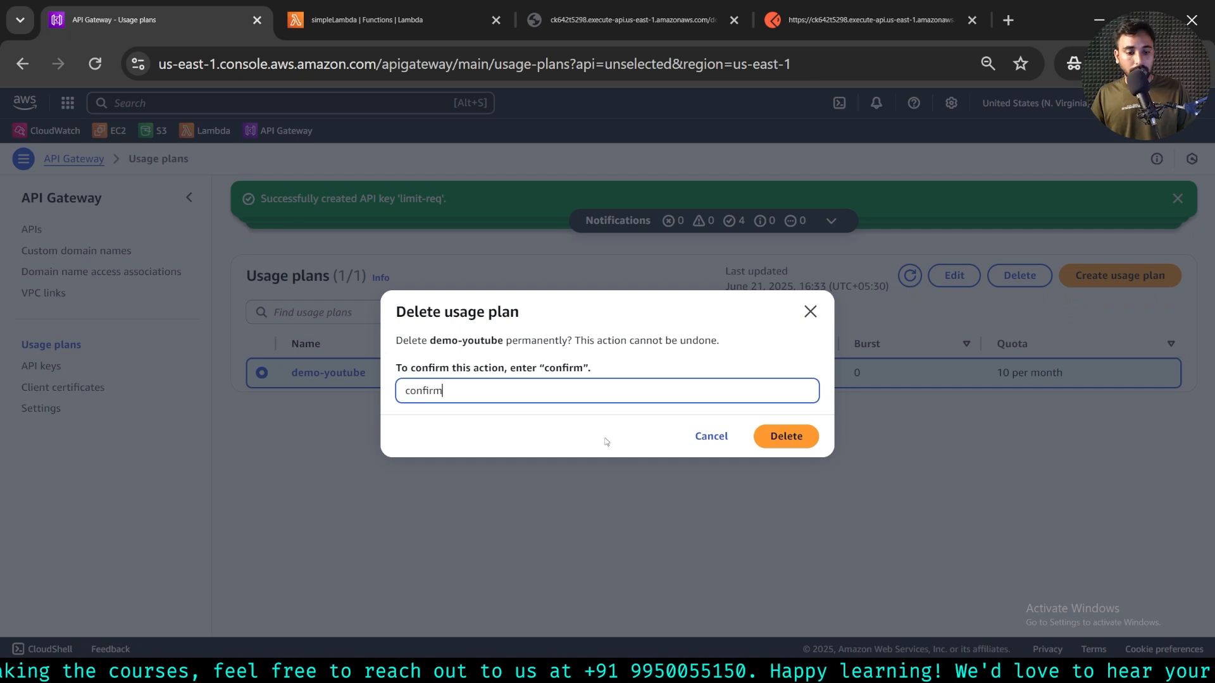
left_click(772, 439)
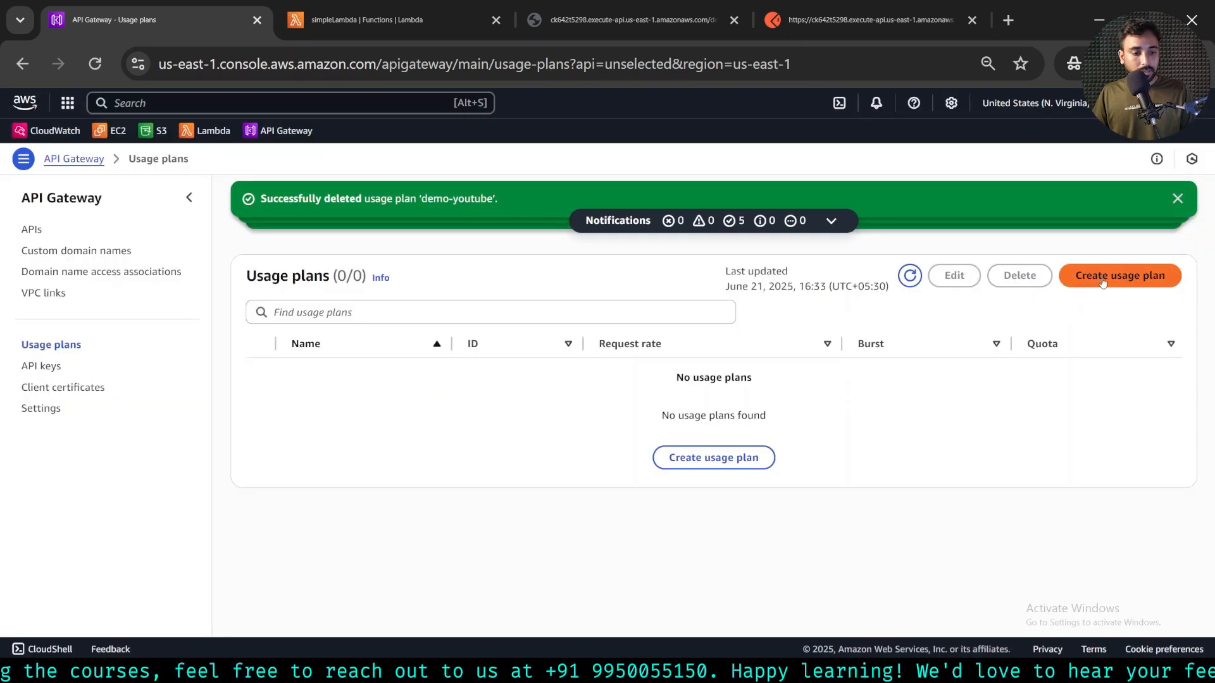
- Create a usage plan named limit-usage with a rate of 10, a burst of 10 and a quota of 10 requests per month
left_click(716, 456)
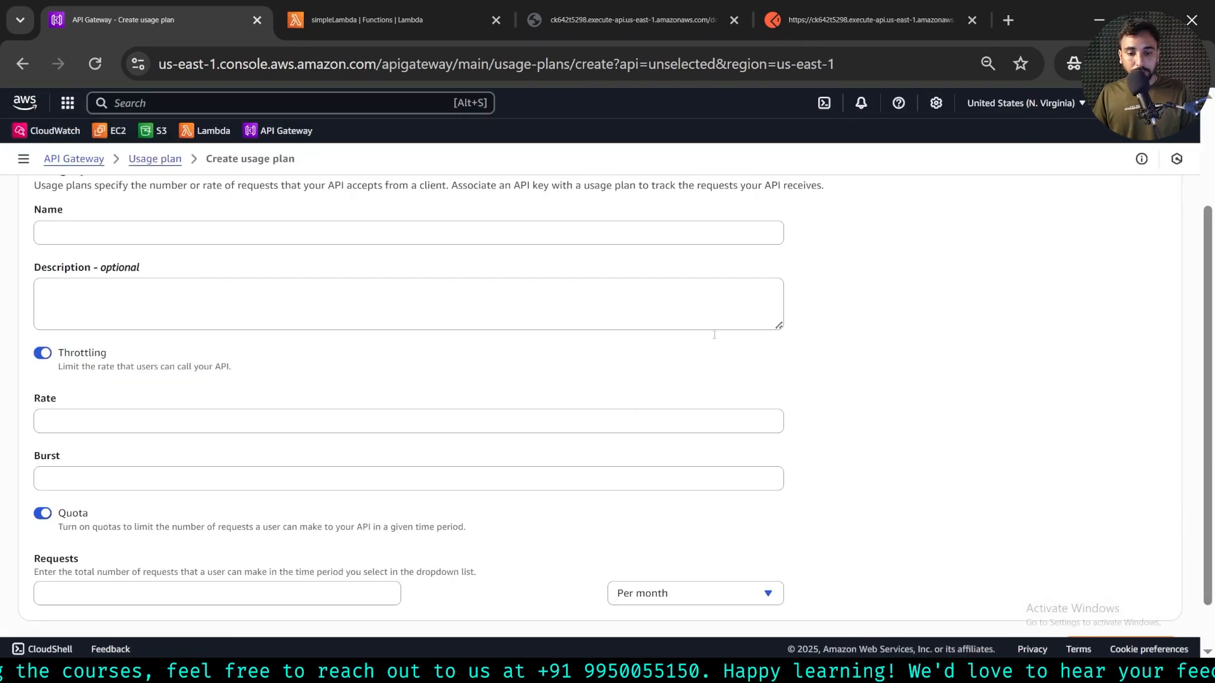
left_click(152, 229)
type("limit-usage")
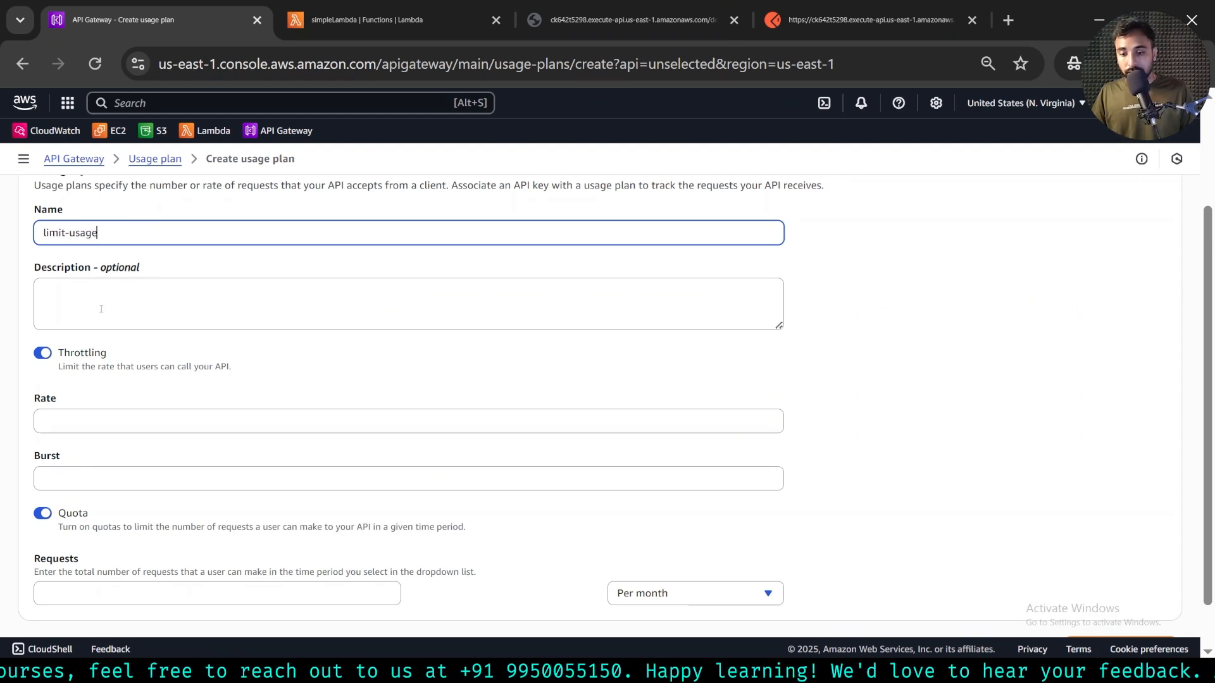
left_click(54, 418)
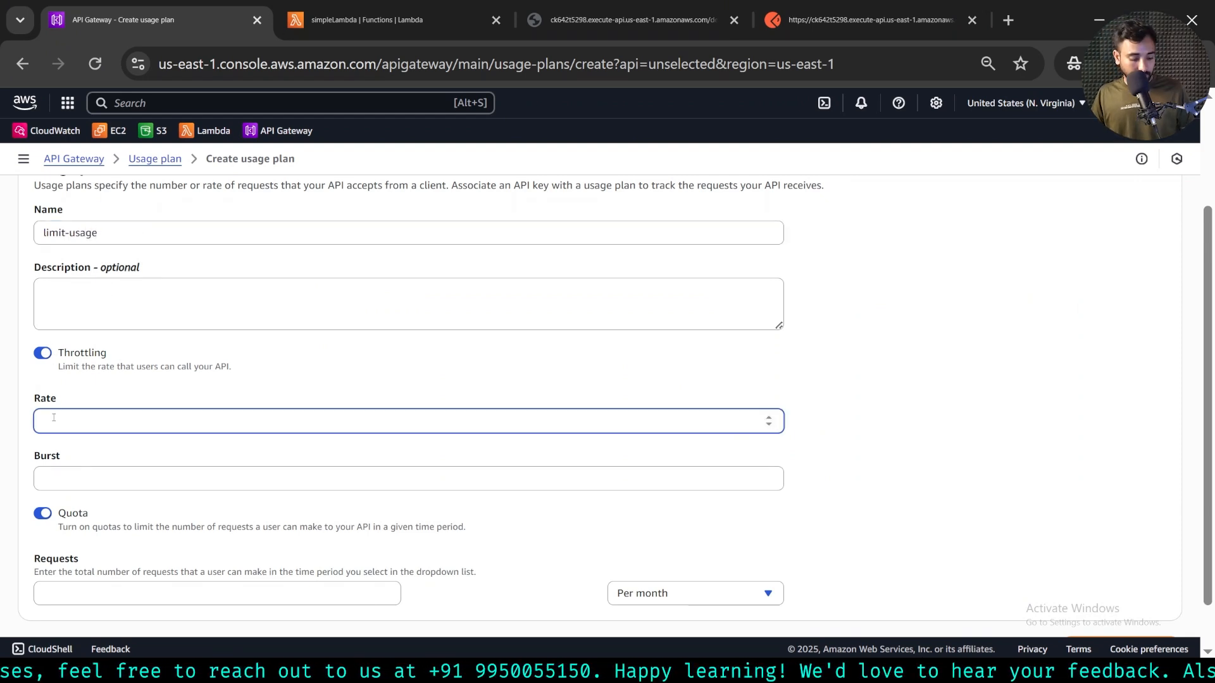
scroll(54, 476, "down", 2)
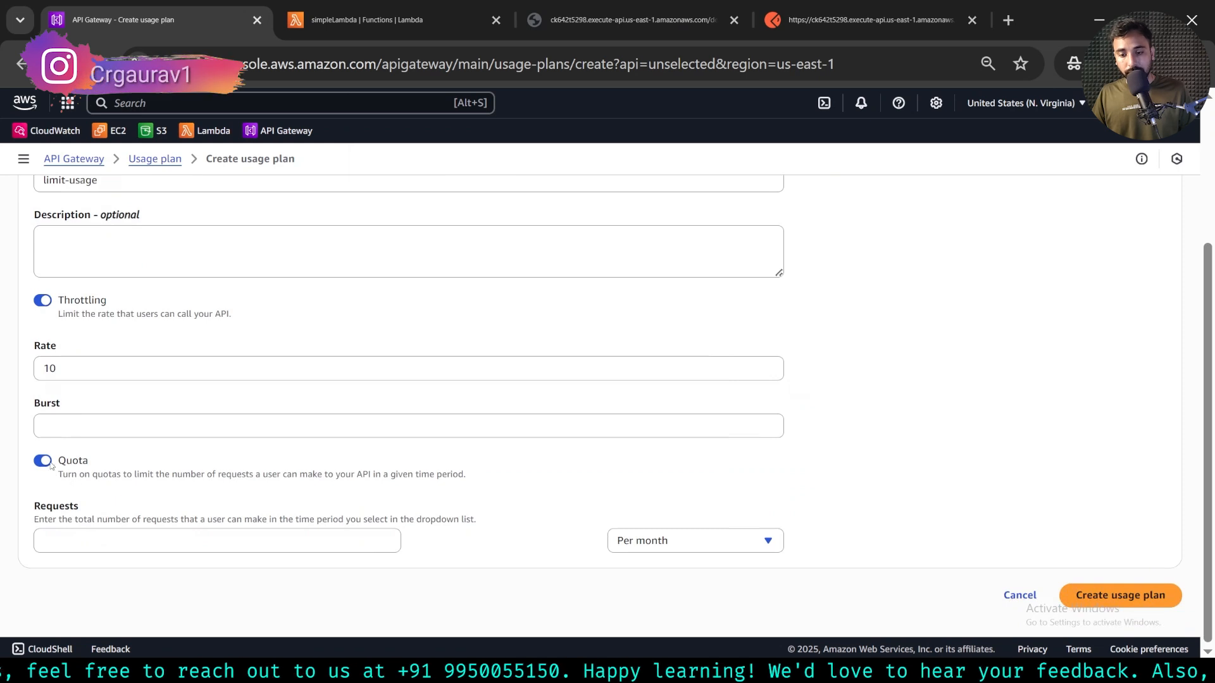
left_click(57, 538)
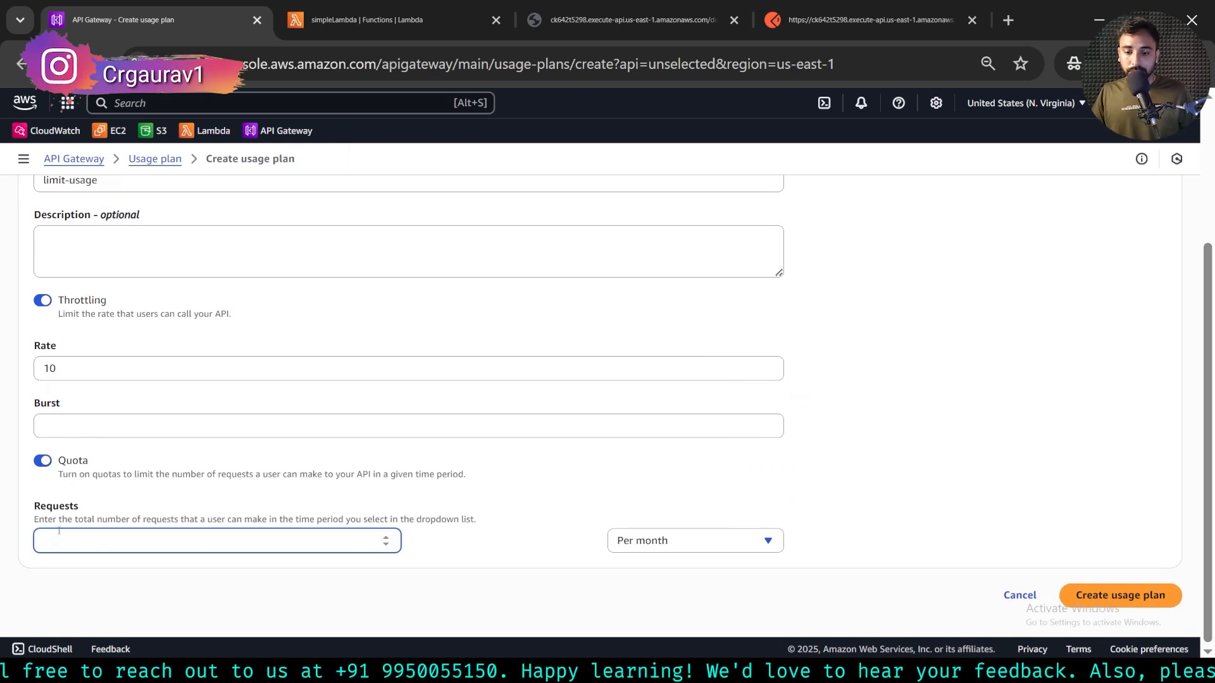
left_click(1133, 604)
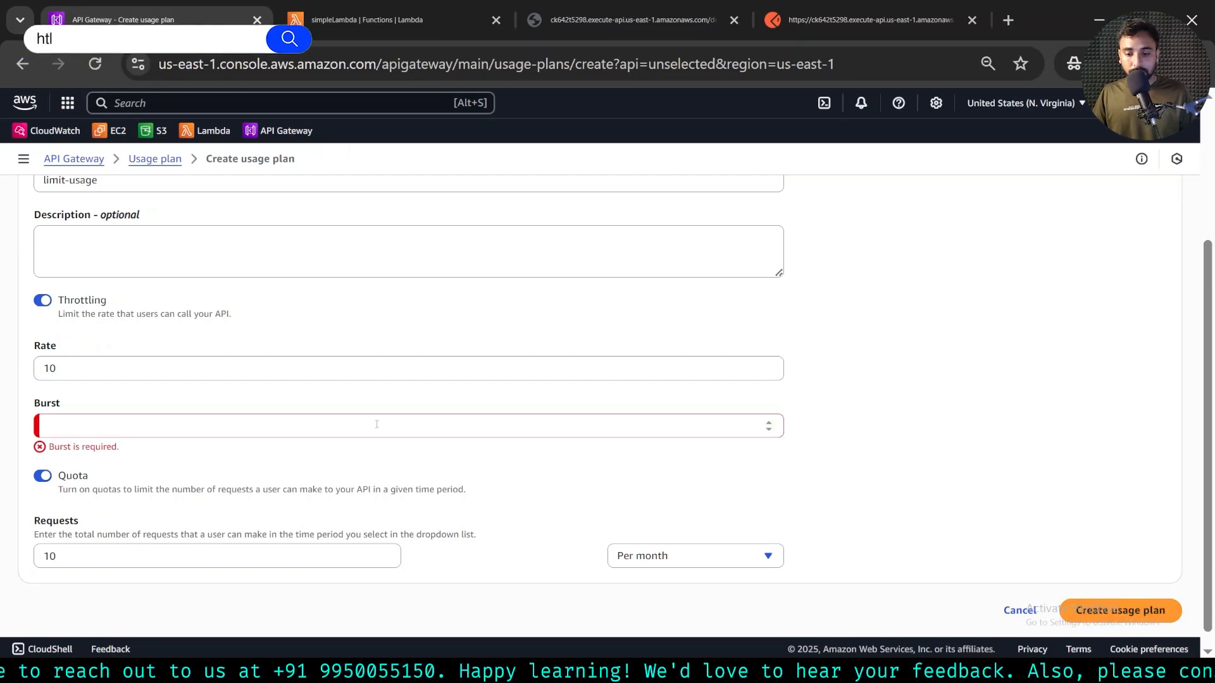
left_click(149, 425)
type("10")
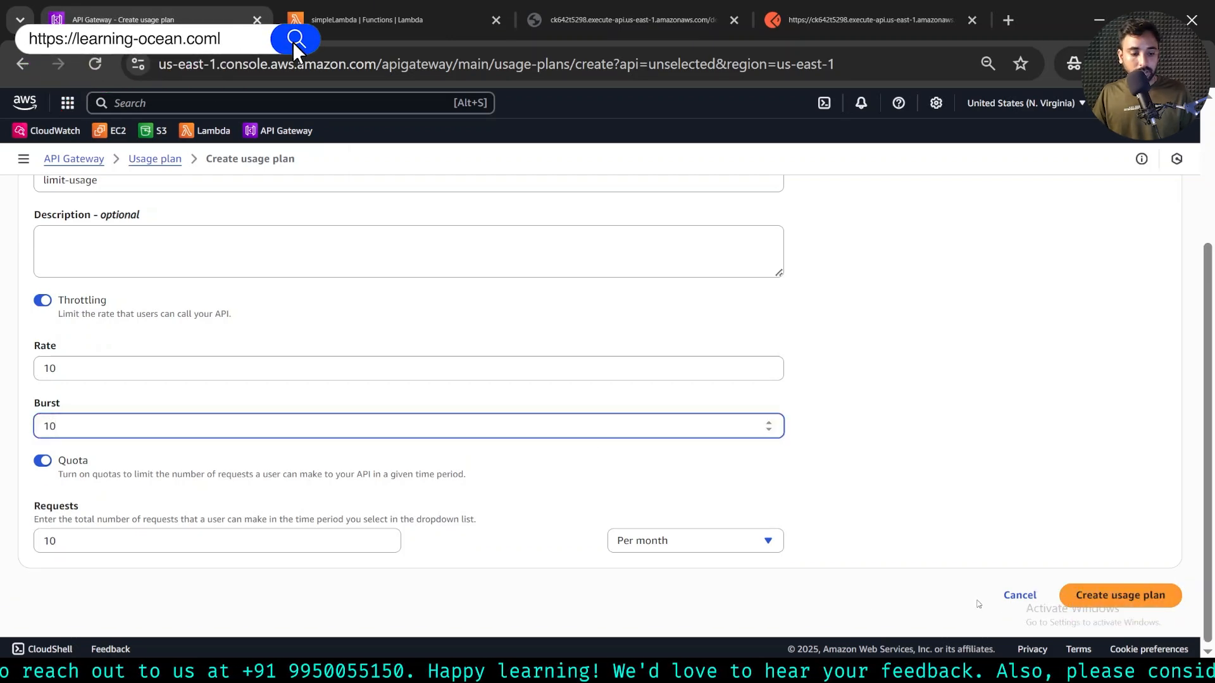
key("Return")
- Associate the dev stage of firstRestApi with the limit-usage plan
scroll(440, 419, "down", 2)
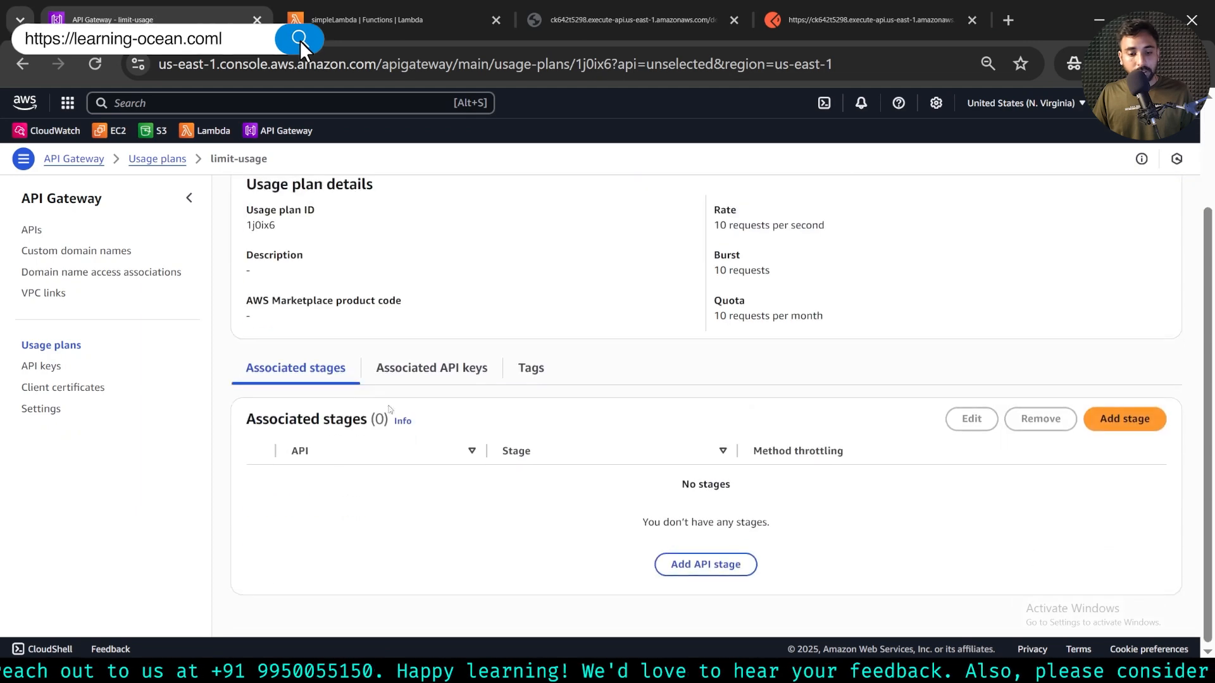
left_click(1124, 418)
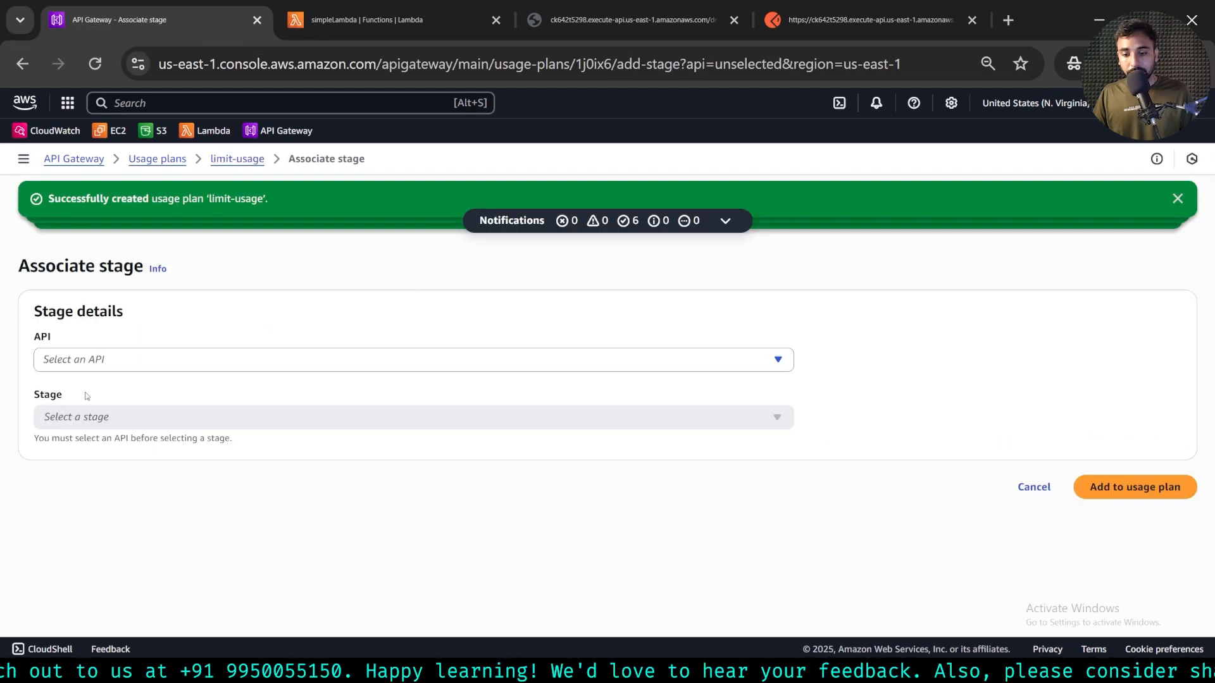
left_click(52, 361)
left_click(58, 408)
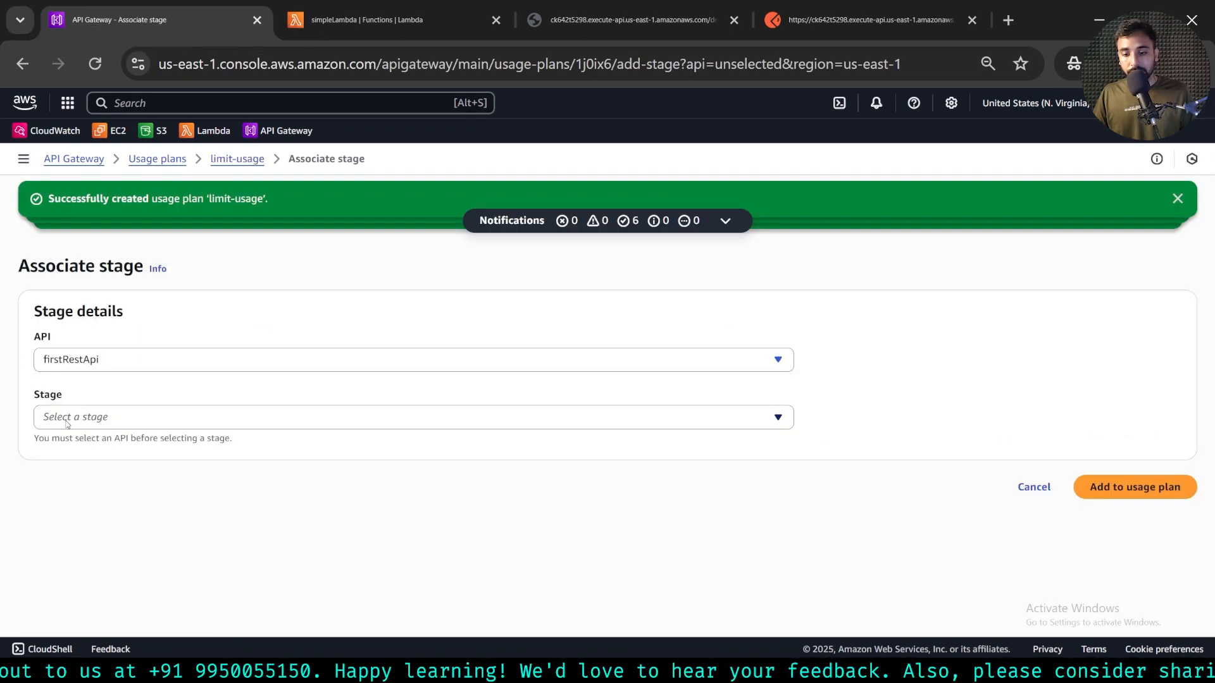
left_click(67, 419)
left_click(53, 444)
left_click(1132, 527)
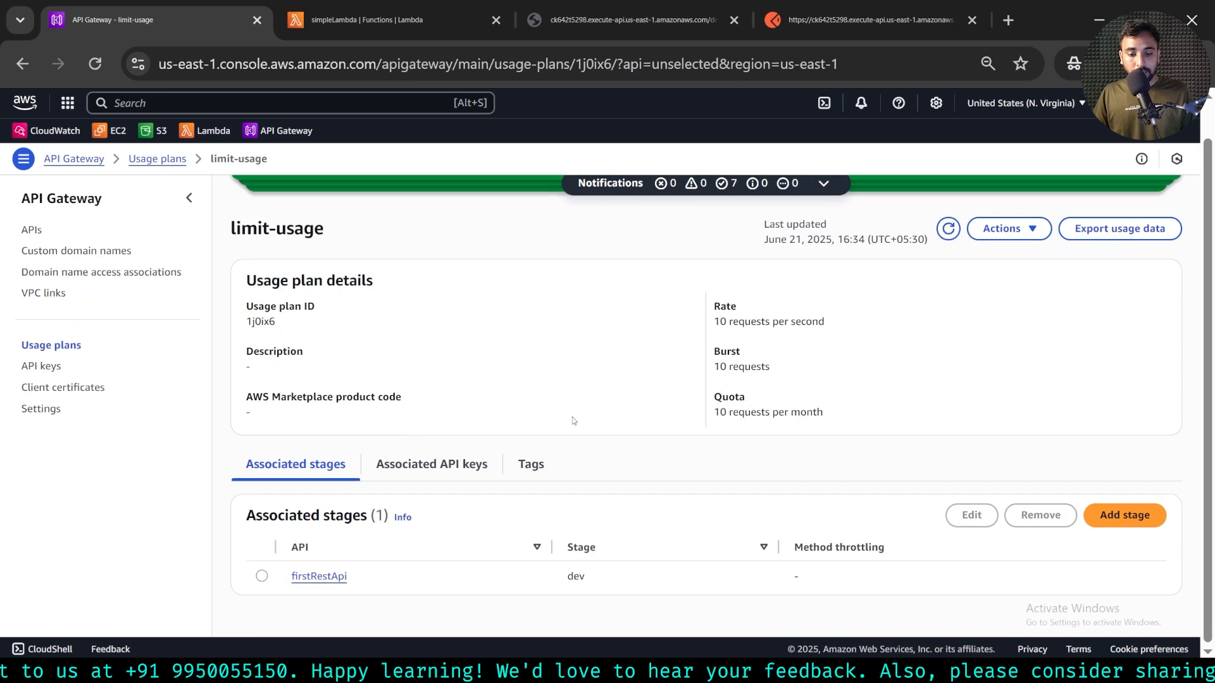
- Add the existing limit-req API key to the limit-usage plan and check its remaining monthly requests
left_click(407, 467)
left_click(421, 467)
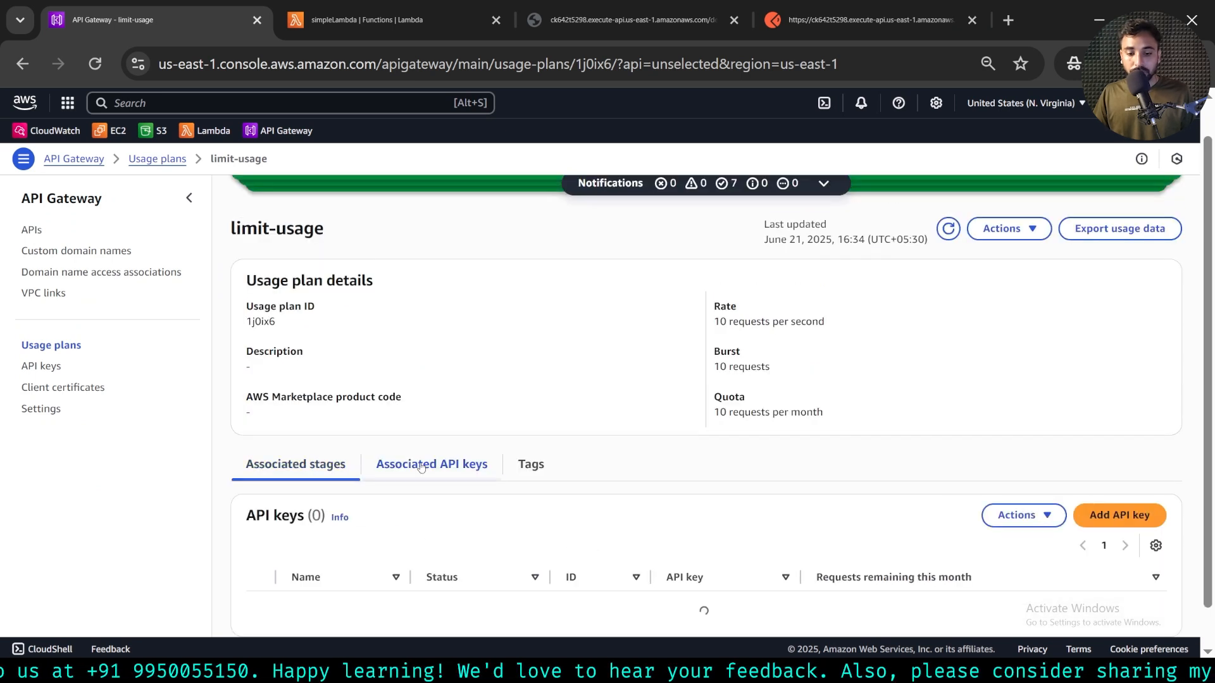
left_click(1116, 516)
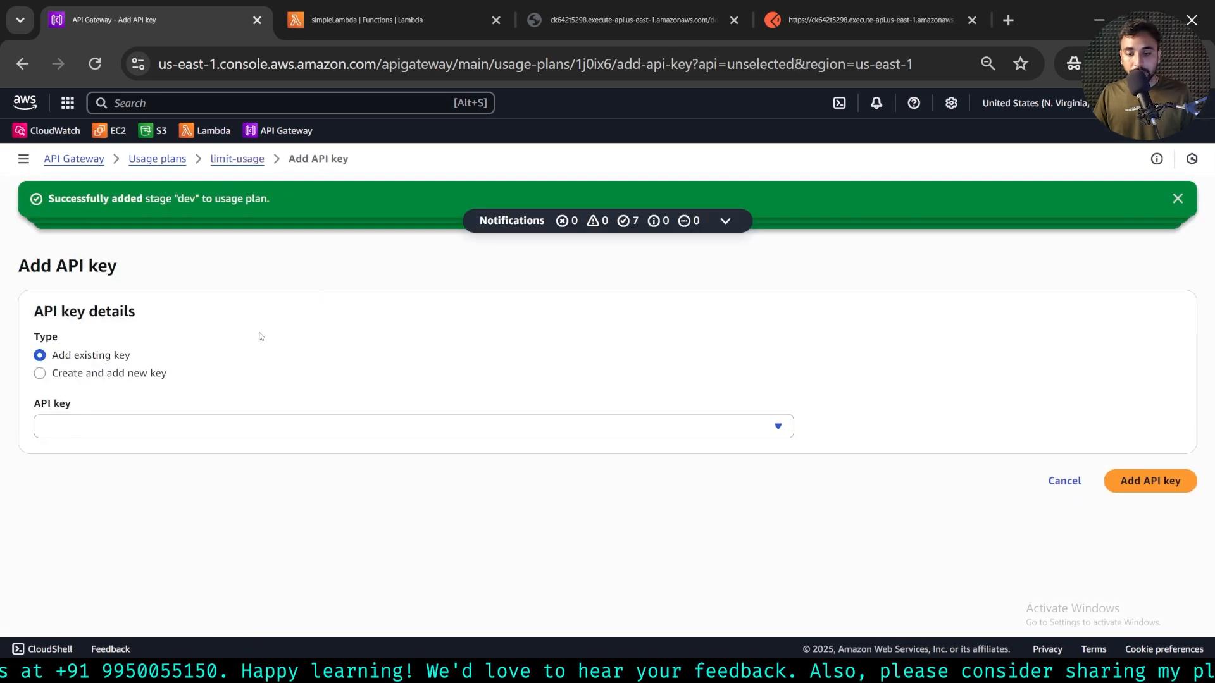
left_click(48, 425)
left_click(223, 496)
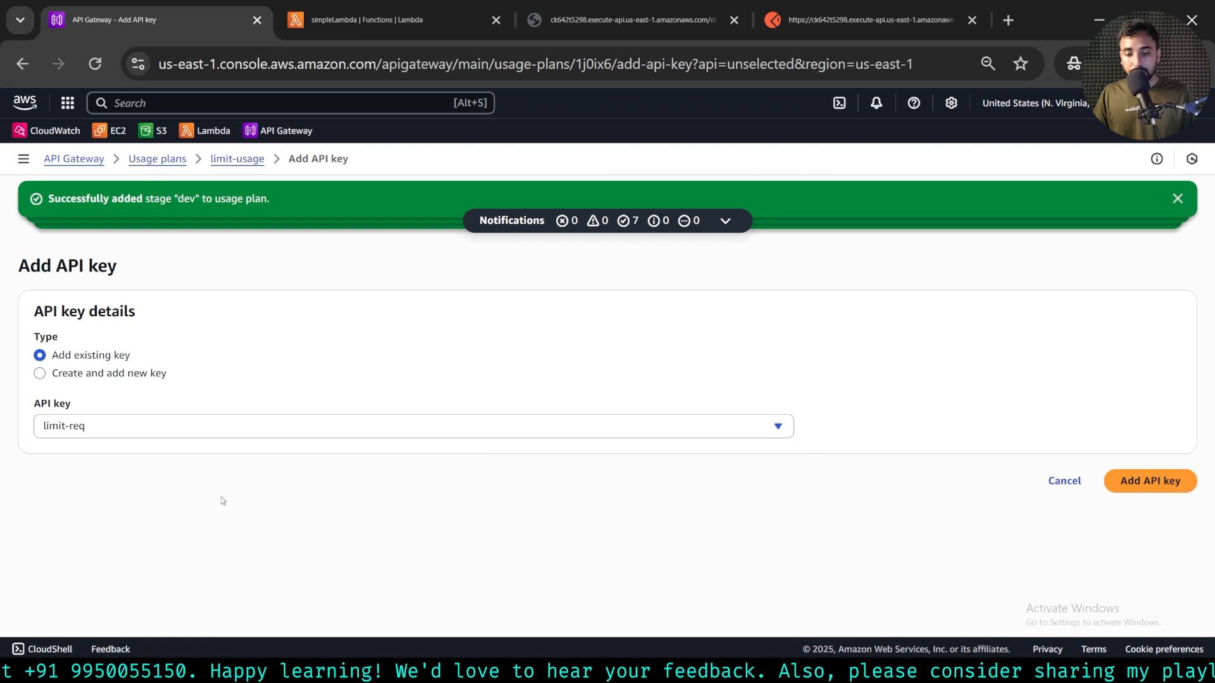
left_click(1157, 476)
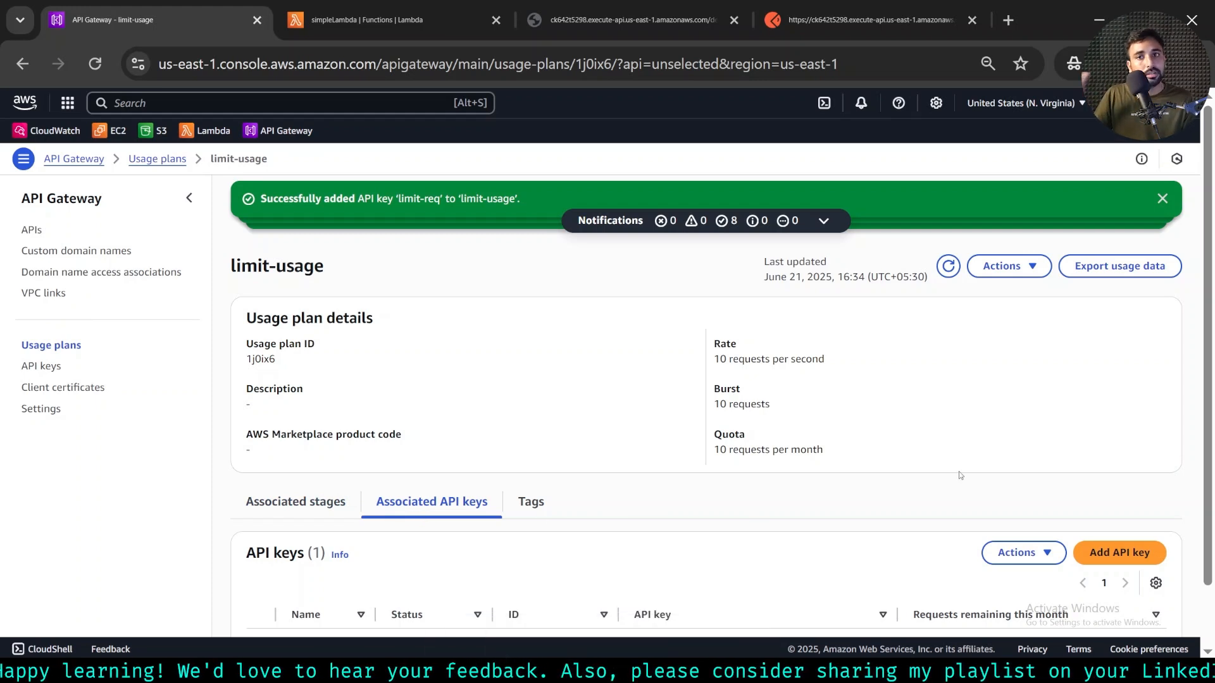
scroll(1075, 430, "down", 1)
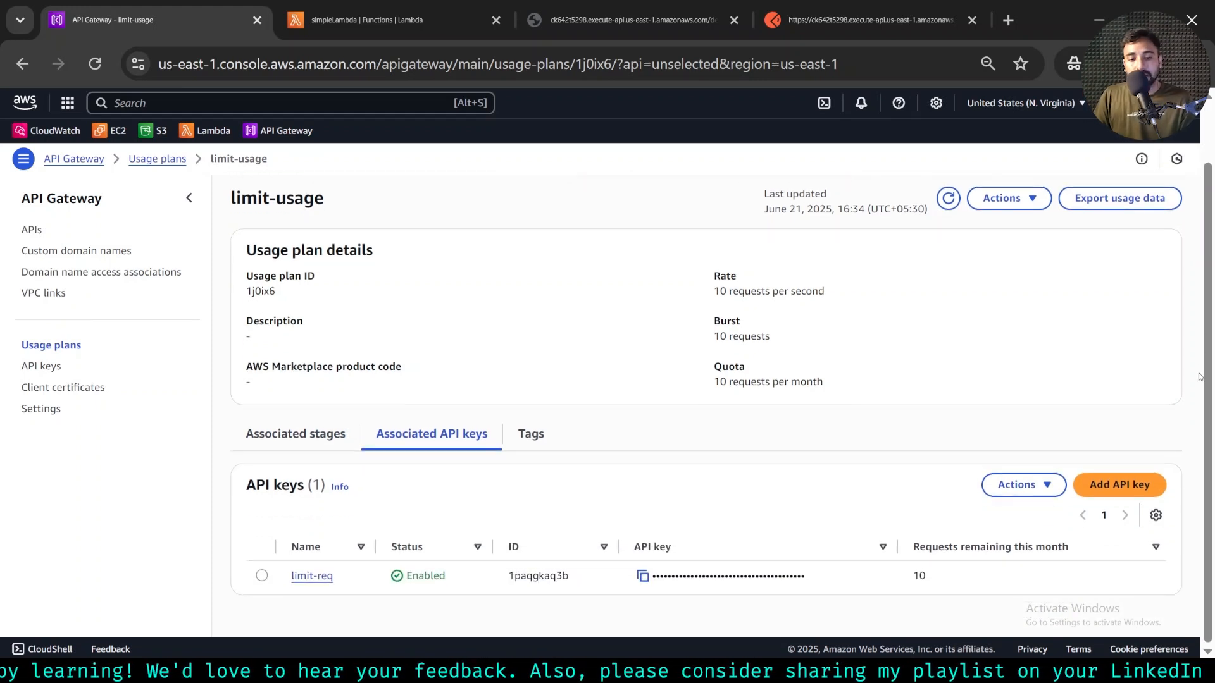
- Switch to Postman and send the GET request to dev/demo-auth repeatedly to use up the limit-usage plan's monthly quota
left_click(867, 19)
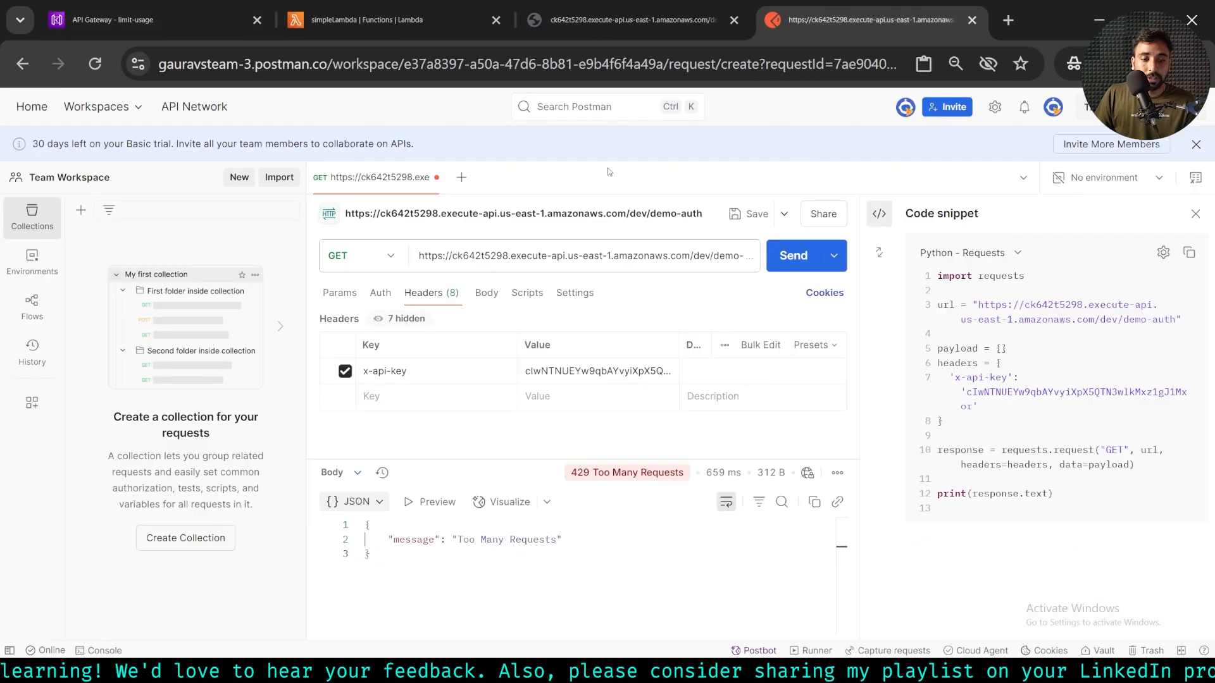
double_click(598, 371)
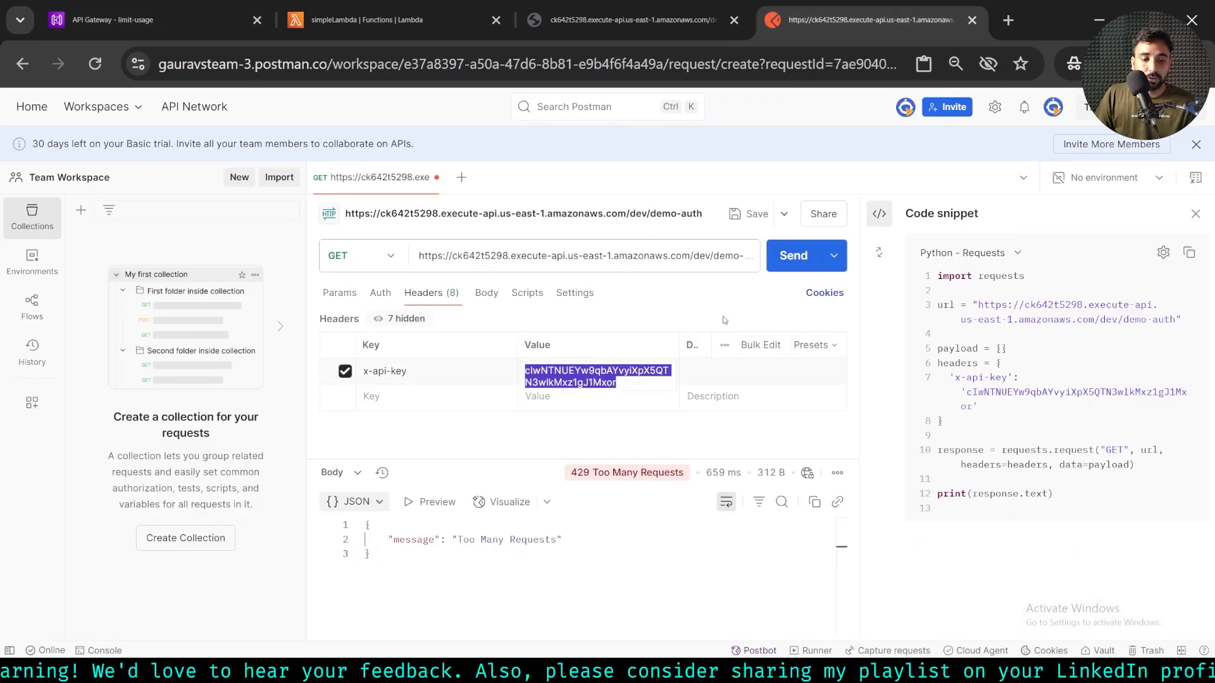
left_click(788, 259)
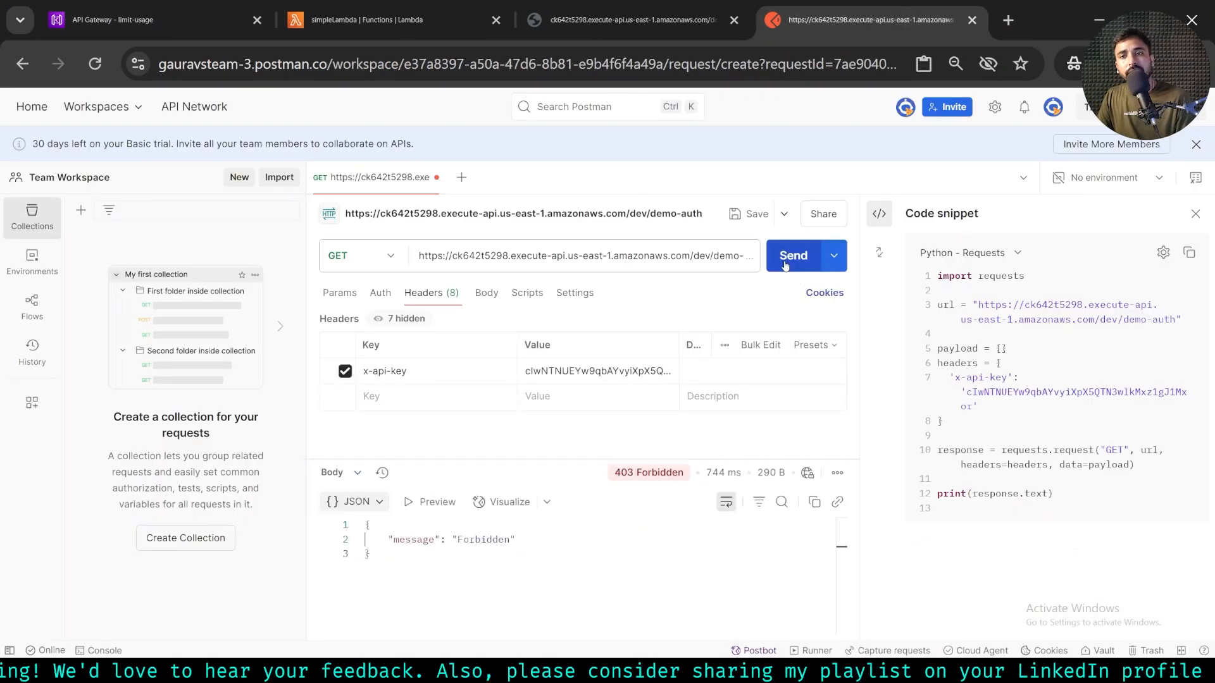
left_click(785, 264)
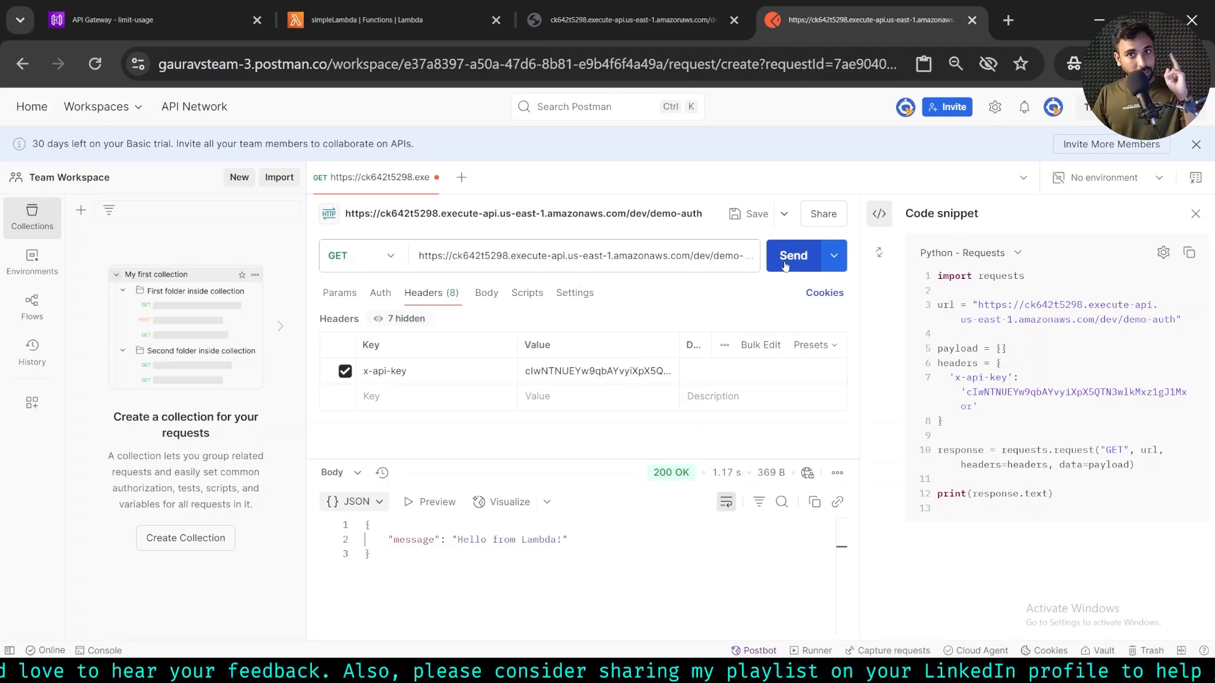
left_click(787, 265)
left_click(791, 264)
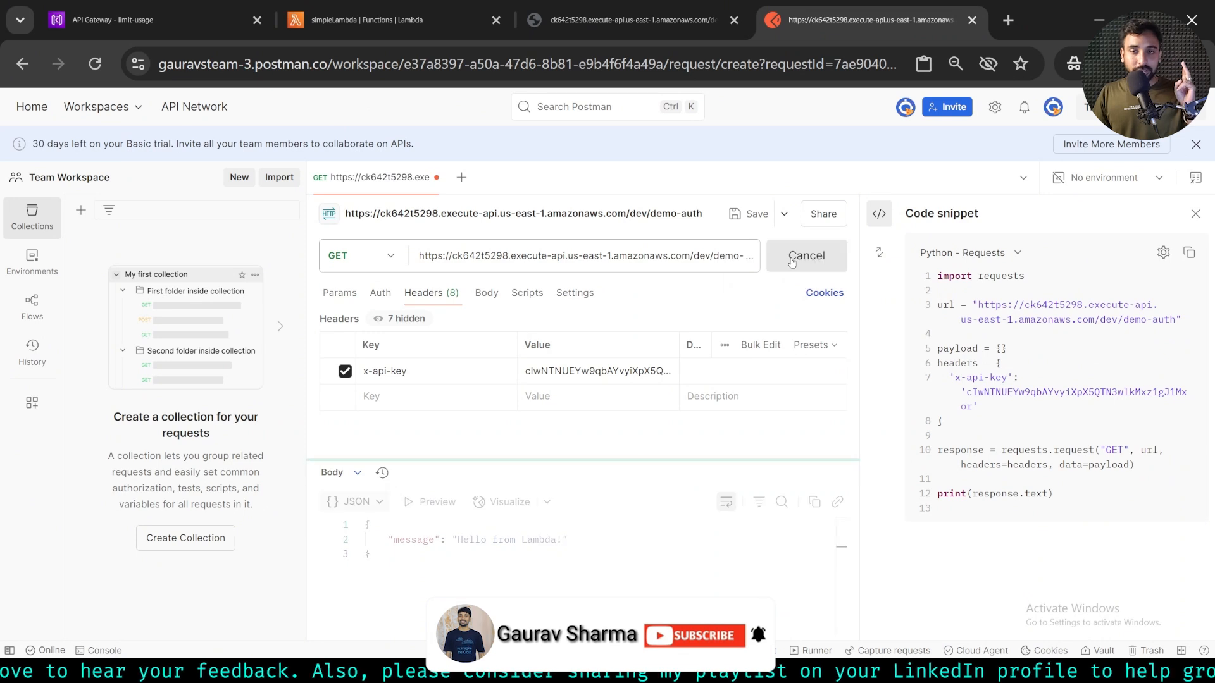
left_click(791, 263)
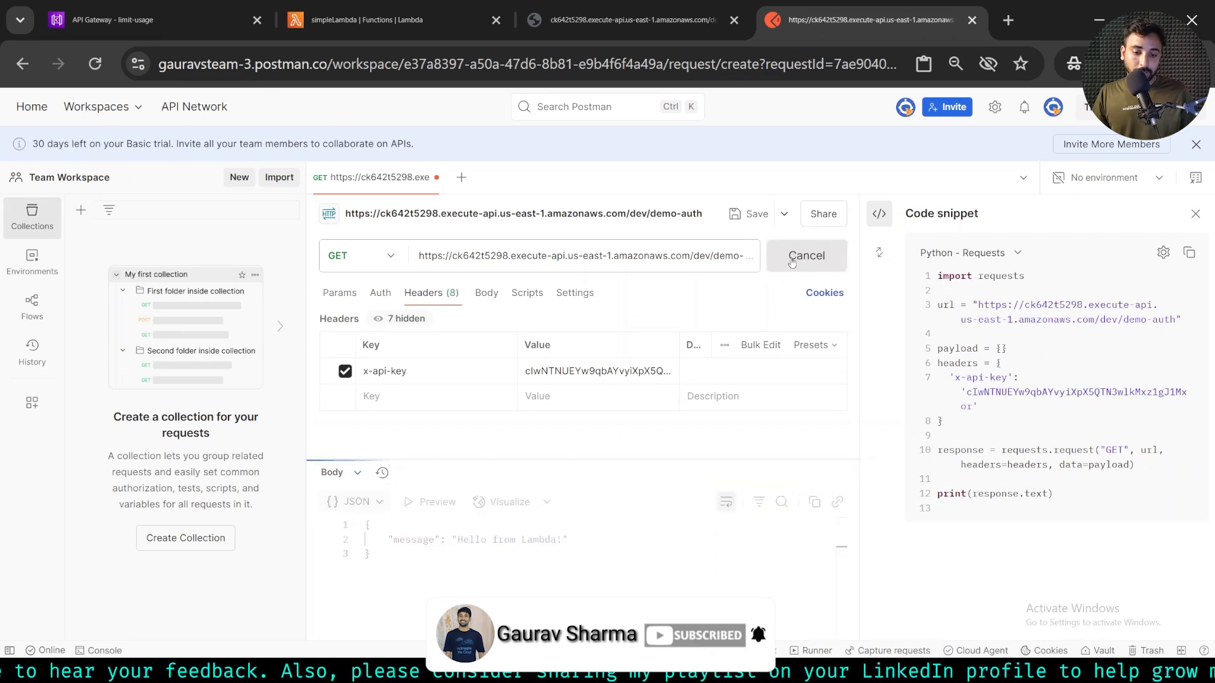
left_click(791, 262)
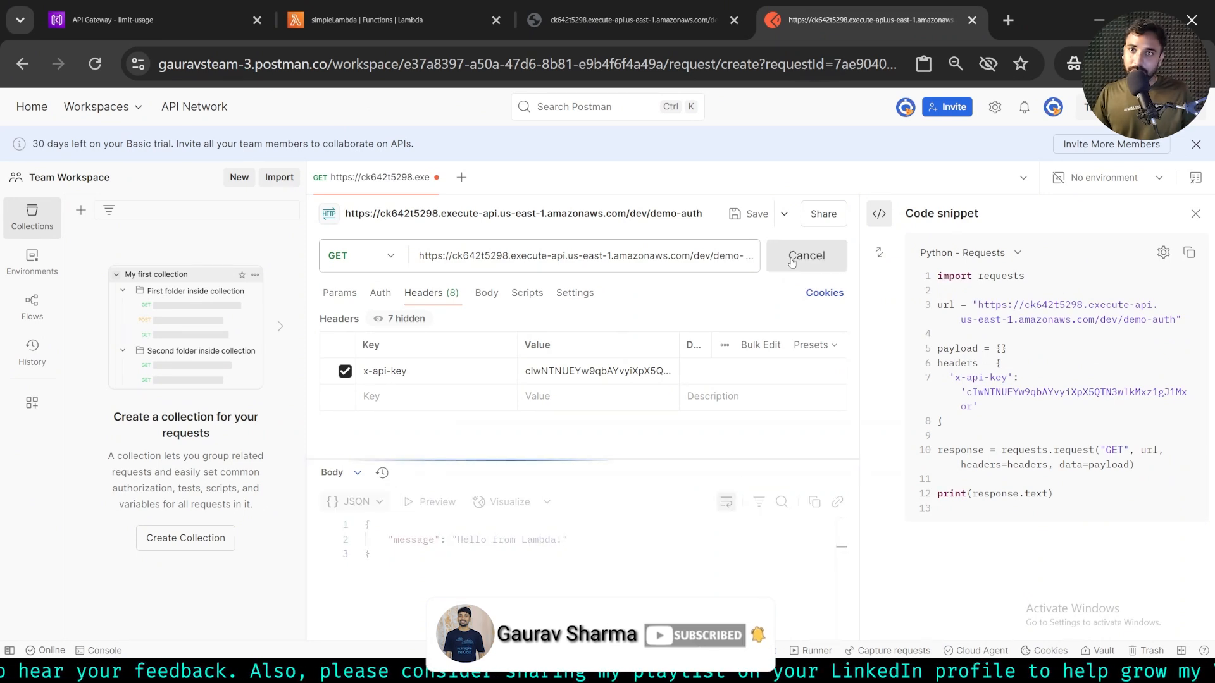
left_click(791, 262)
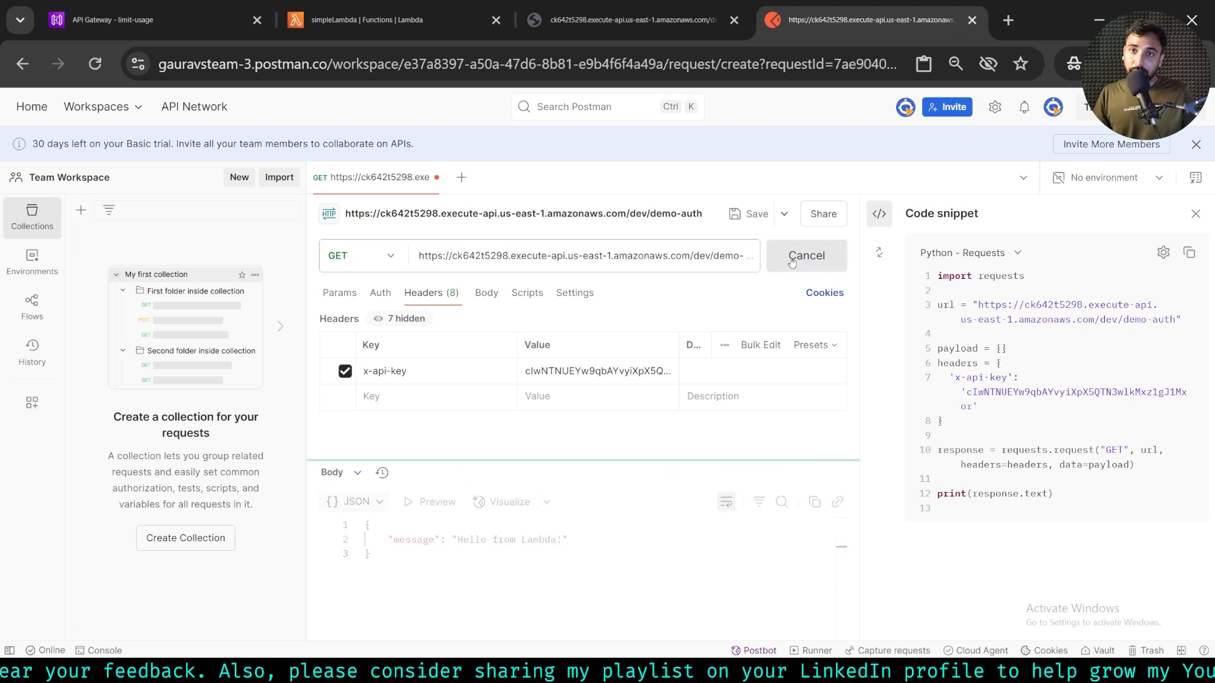
left_click(792, 262)
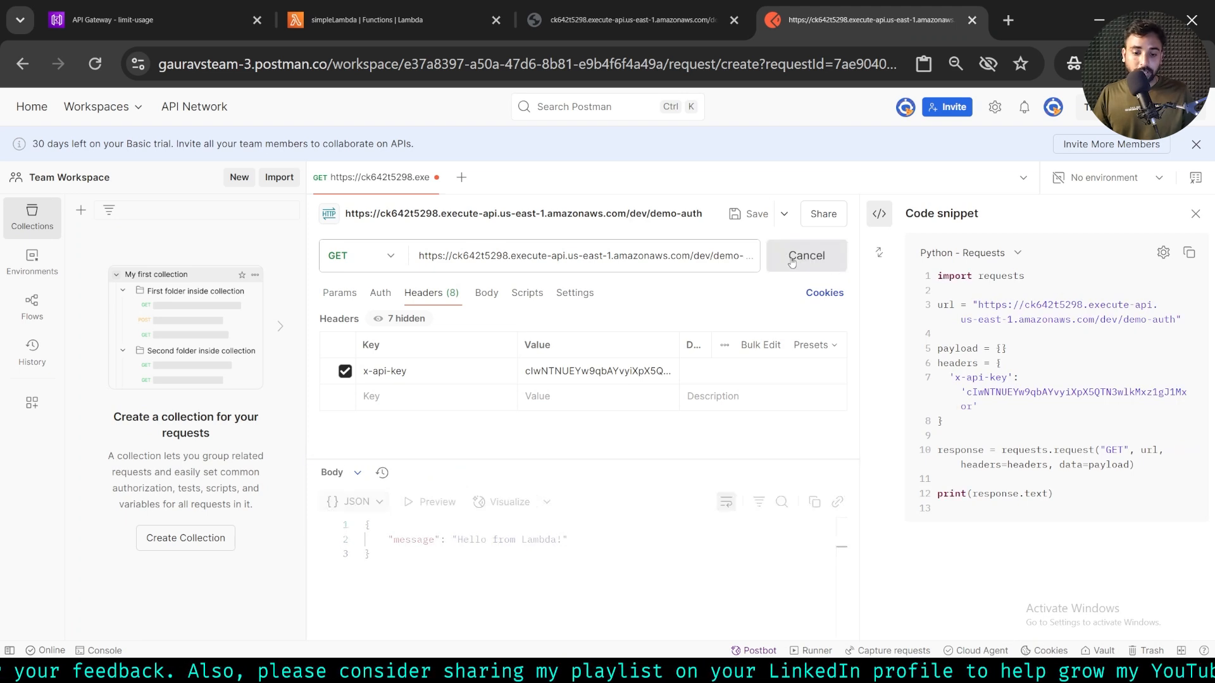
left_click(792, 262)
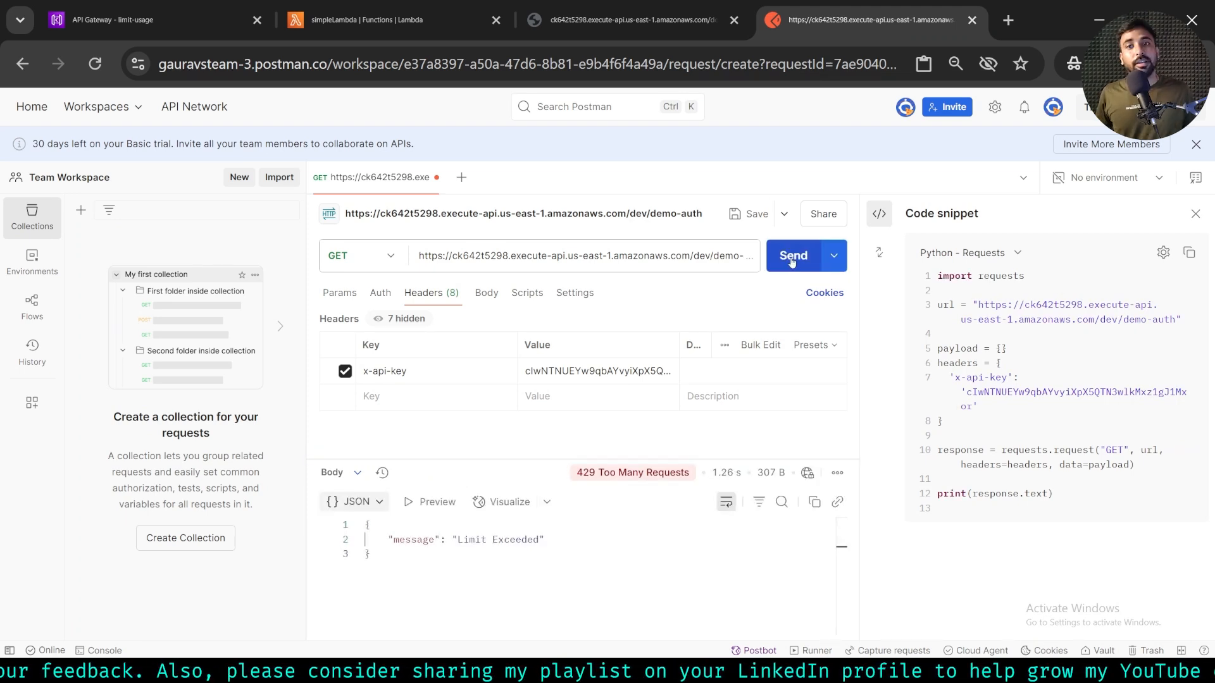